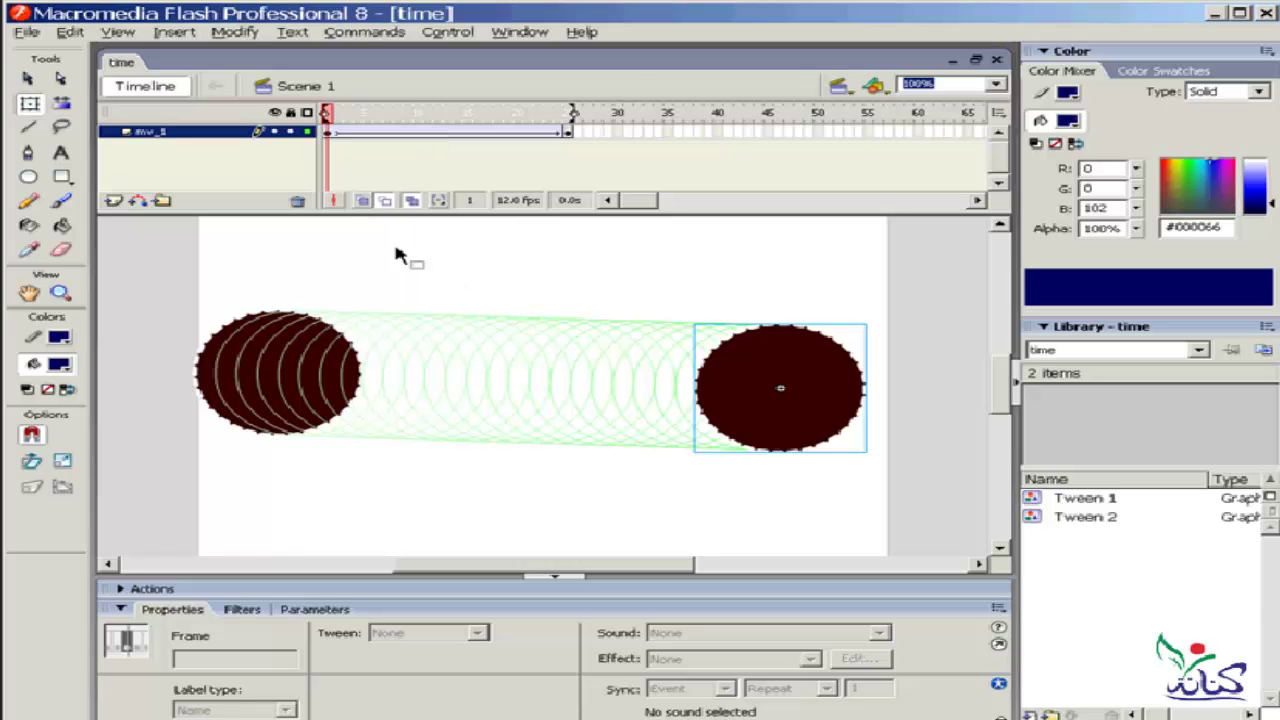
Add a new empty layer, Layer 2, above the circle tween layer.
click(113, 201)
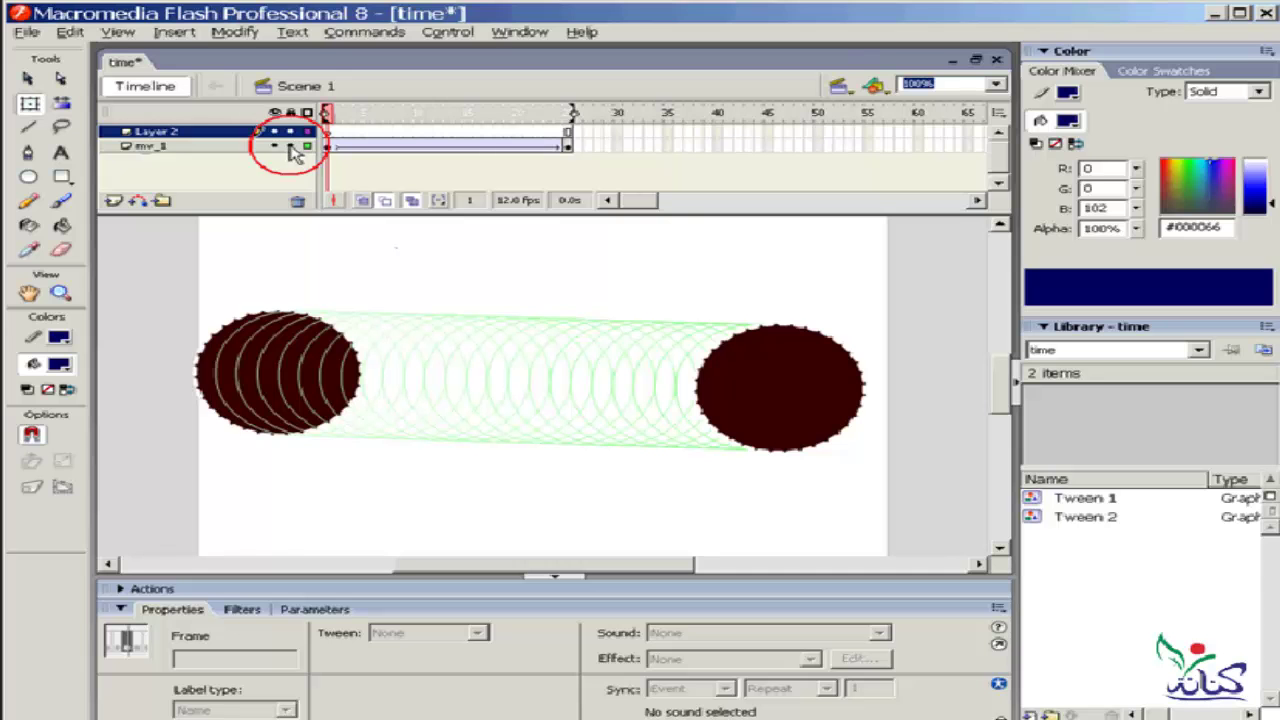
Lock and hide the circle tween layer, then select frame 1 of Layer 2.
click(290, 147)
click(274, 147)
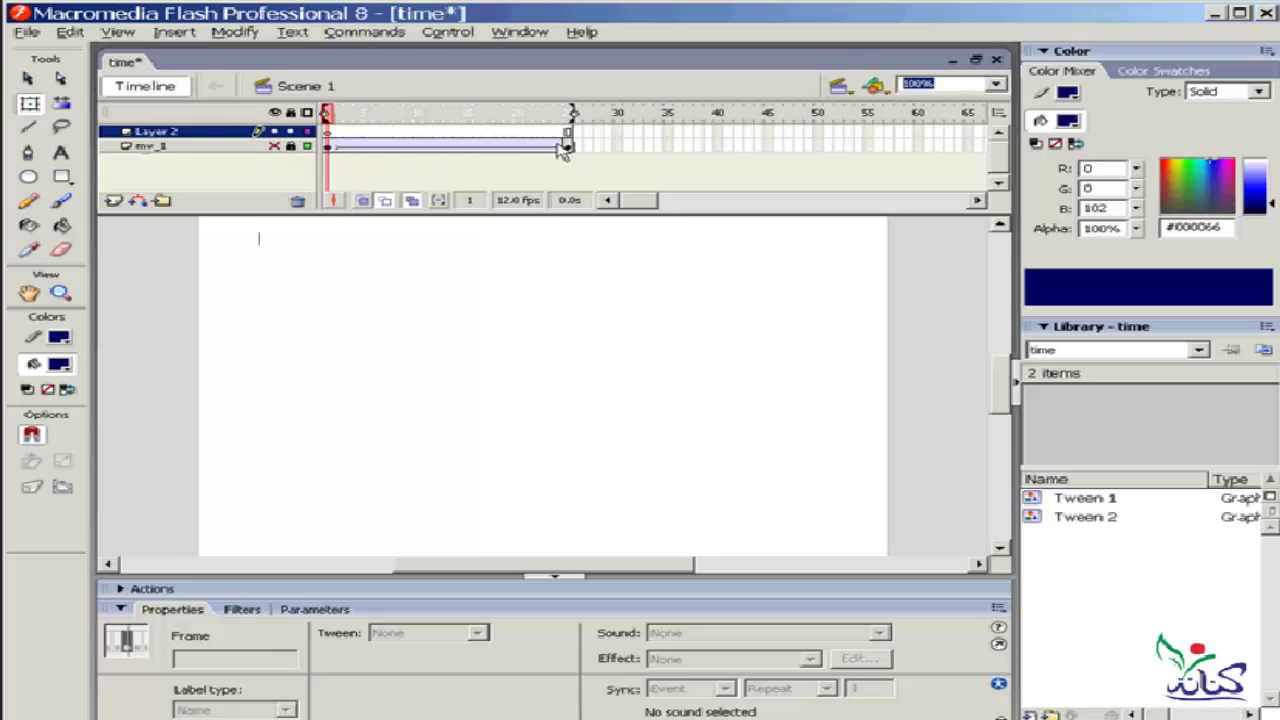
click(333, 133)
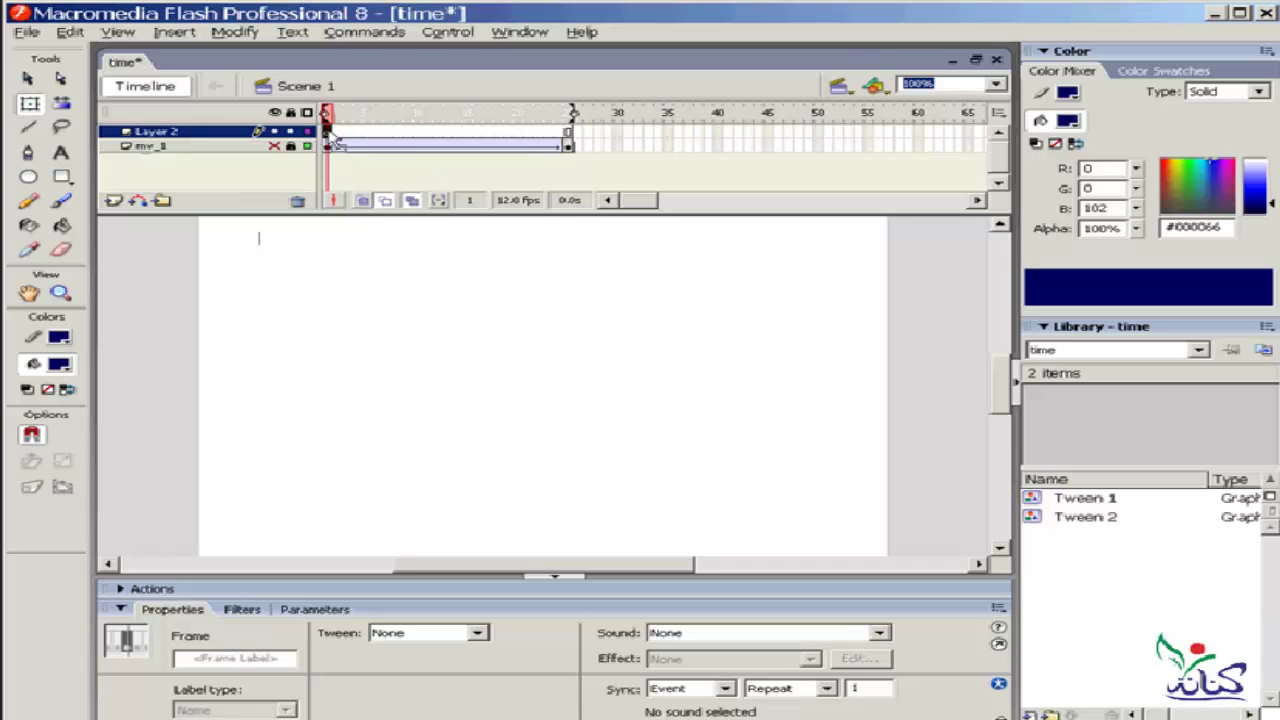
Draw a dark blue circle at the stage's top-left and keyframe Layer 2 at frame 5.
click(28, 177)
drag(338, 236, 234, 320)
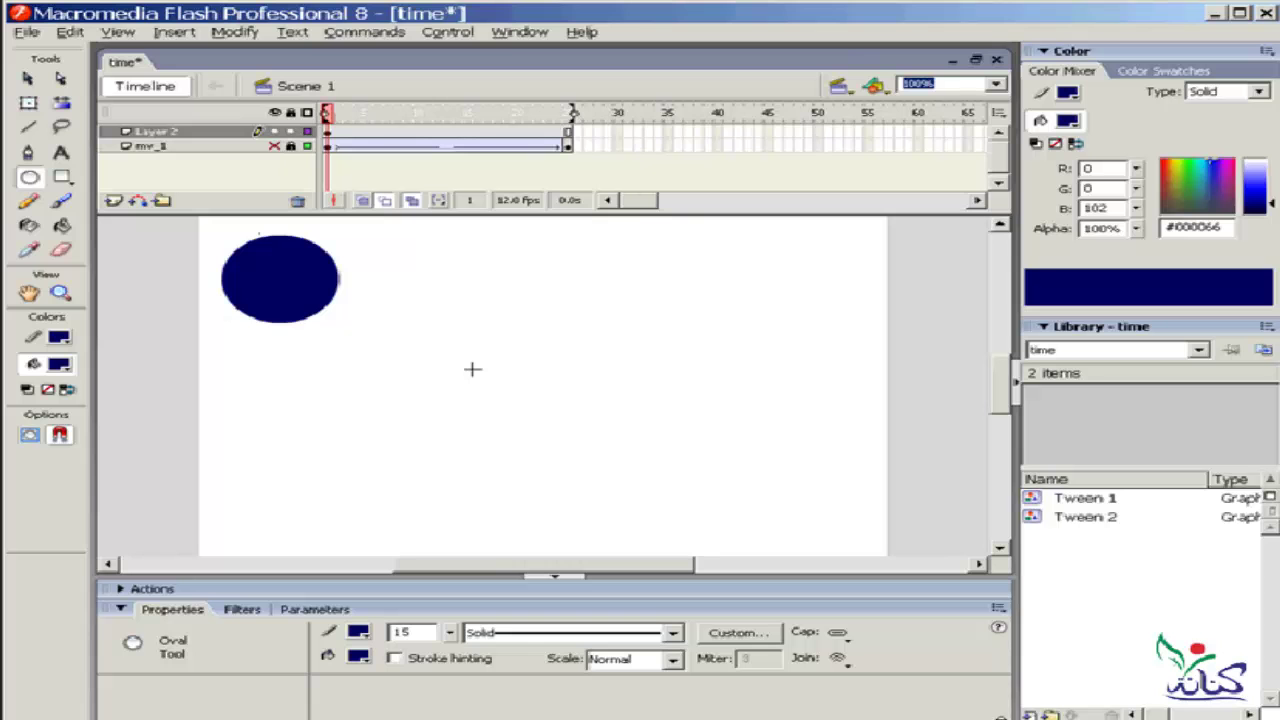
click(366, 132)
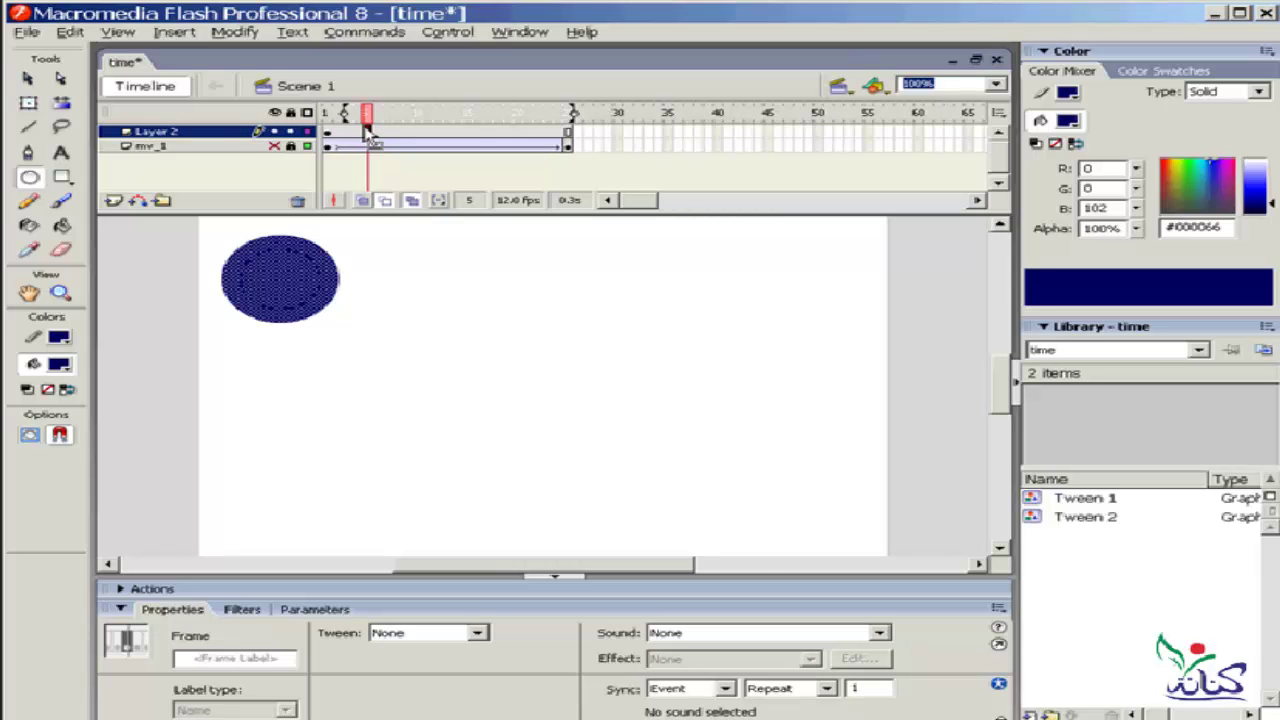
key(F6)
Add Layer 2 keyframes at frames 10, 15, 20 and 25, then return to frame 1.
click(419, 133)
key(F6)
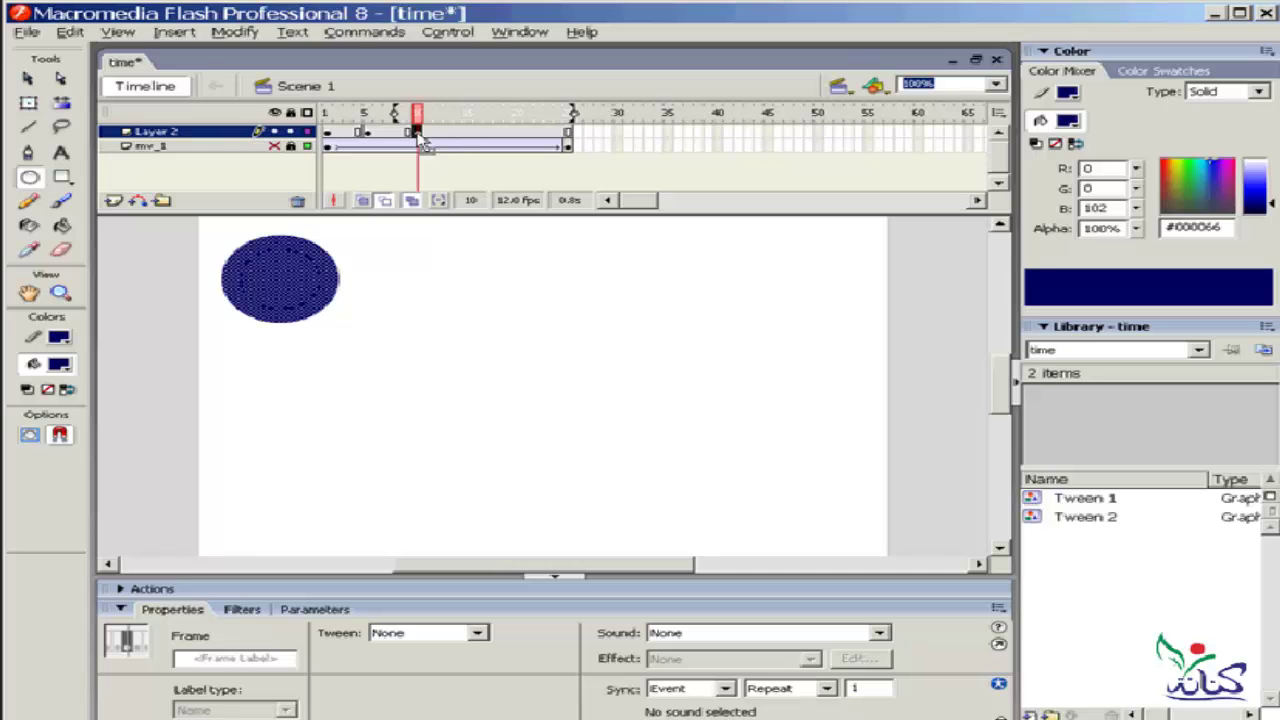
click(470, 134)
key(F6)
click(519, 134)
key(F6)
click(568, 134)
key(F6)
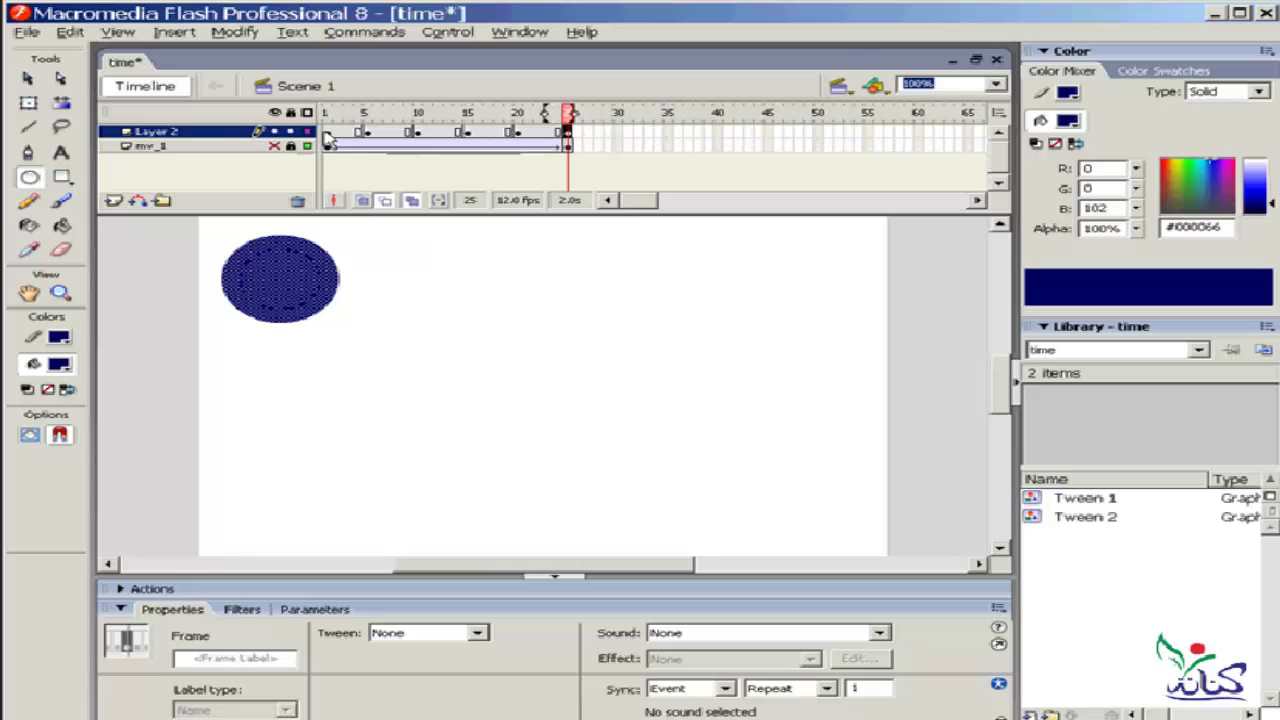
click(330, 138)
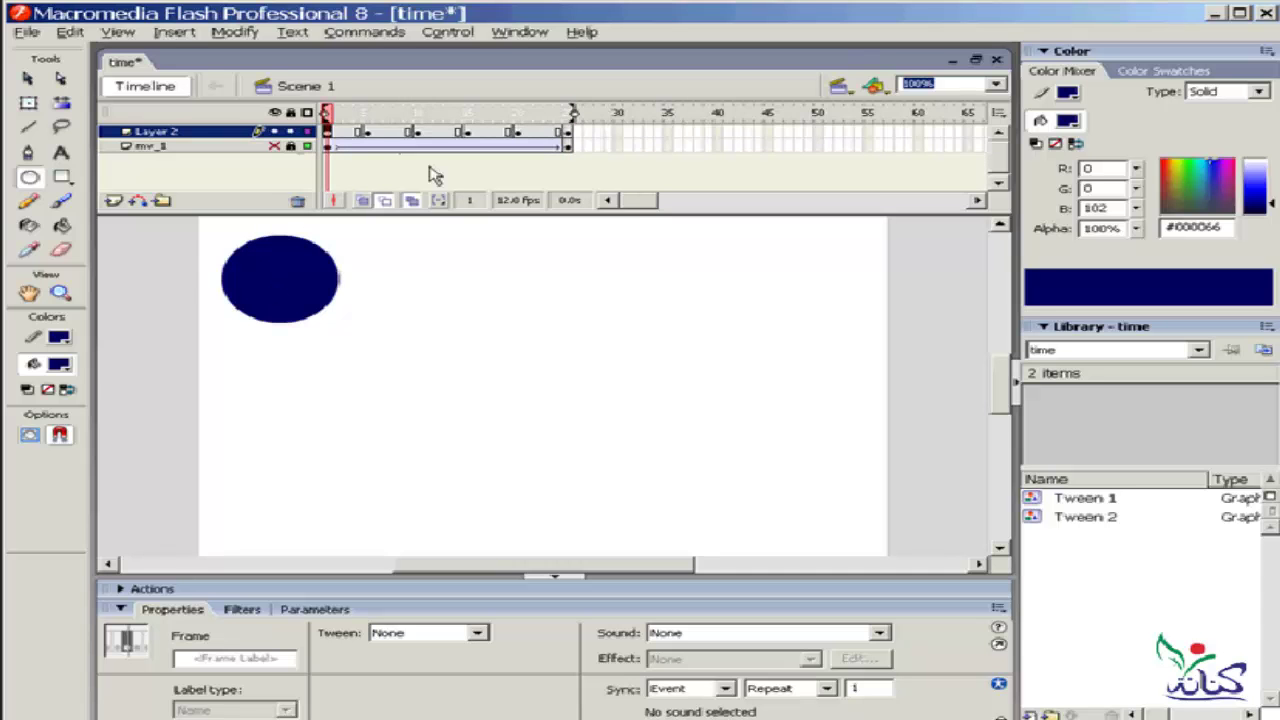
Move the circle slightly right in frame 5 and further right in frame 10.
click(367, 133)
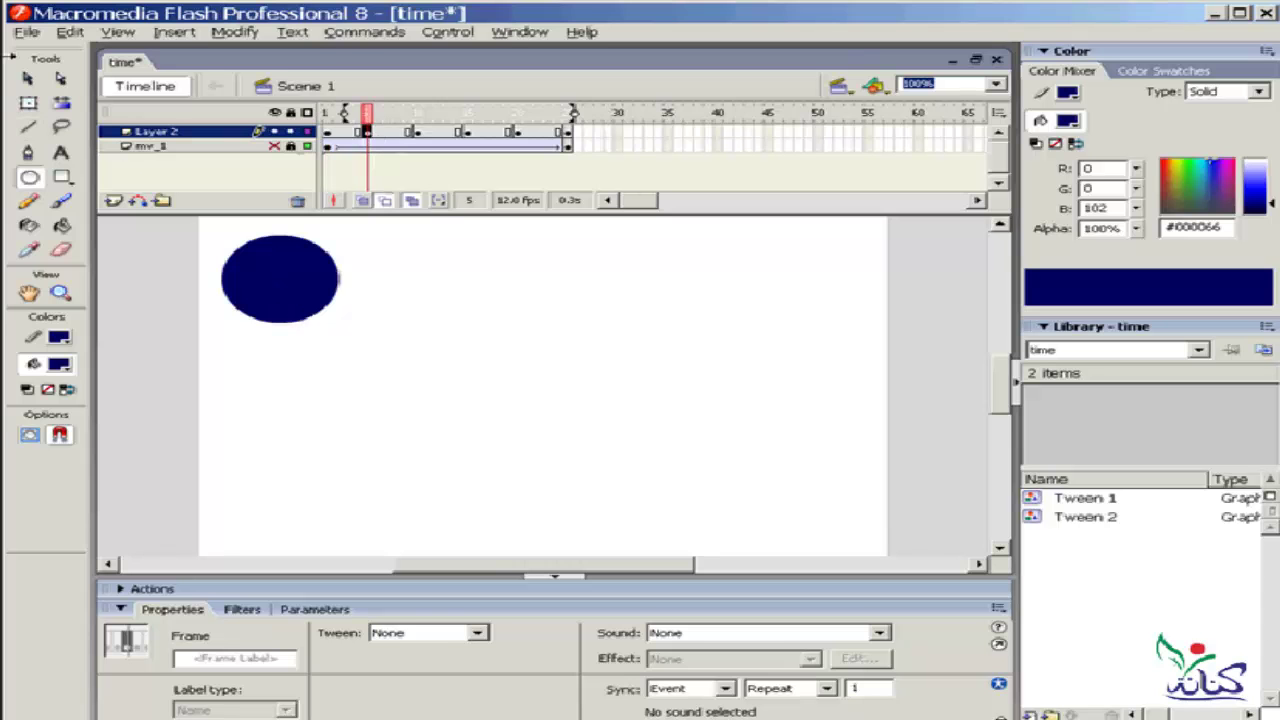
key(v)
click(278, 272)
drag(279, 273, 370, 277)
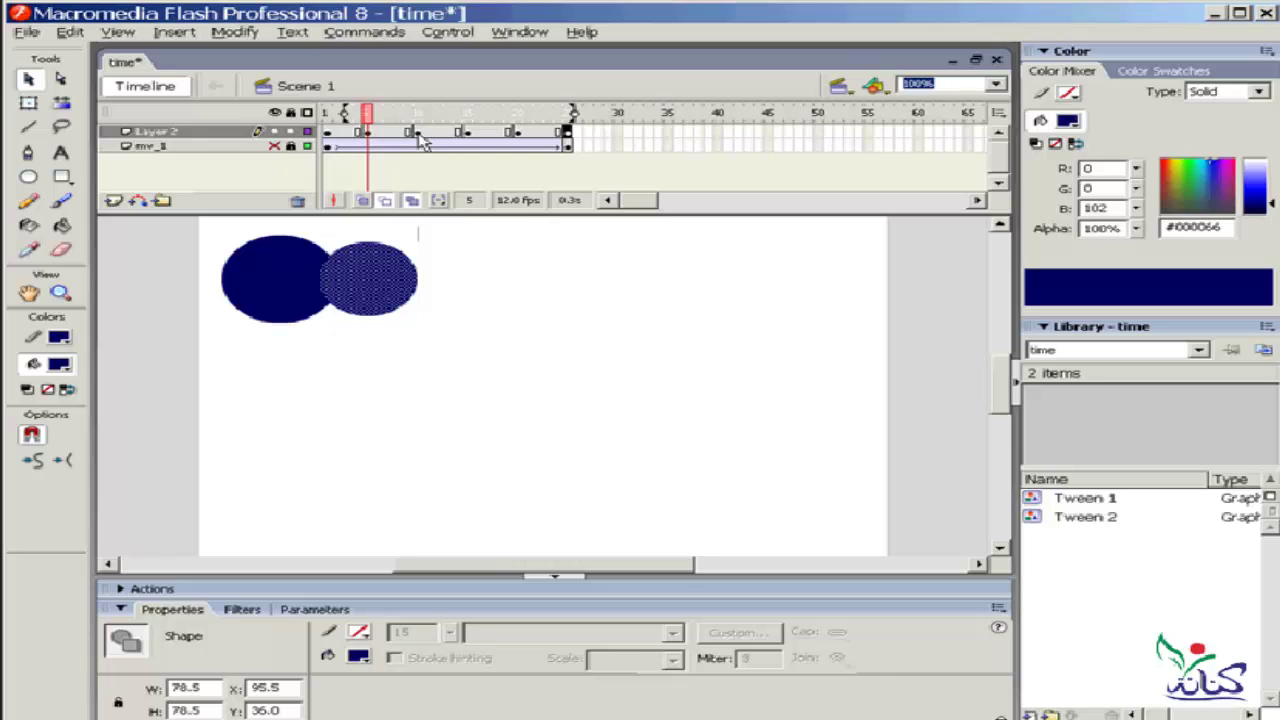
click(418, 133)
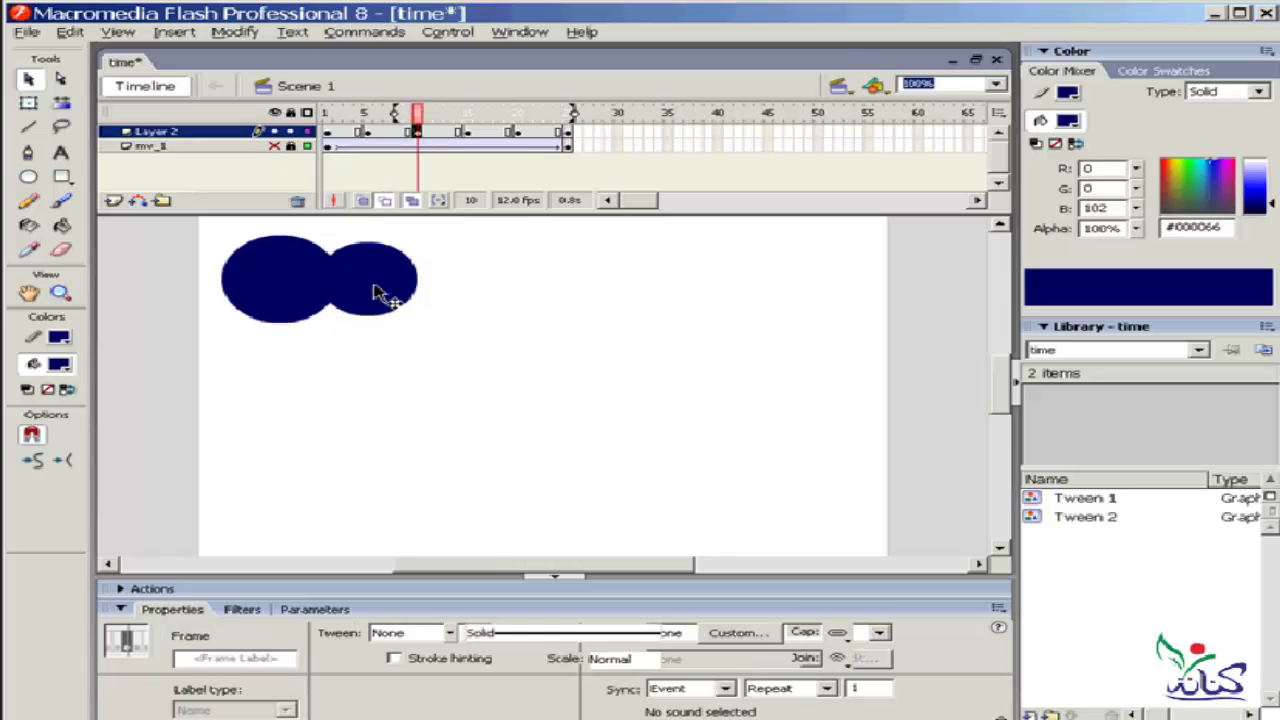
click(420, 287)
click(297, 286)
drag(297, 286, 476, 286)
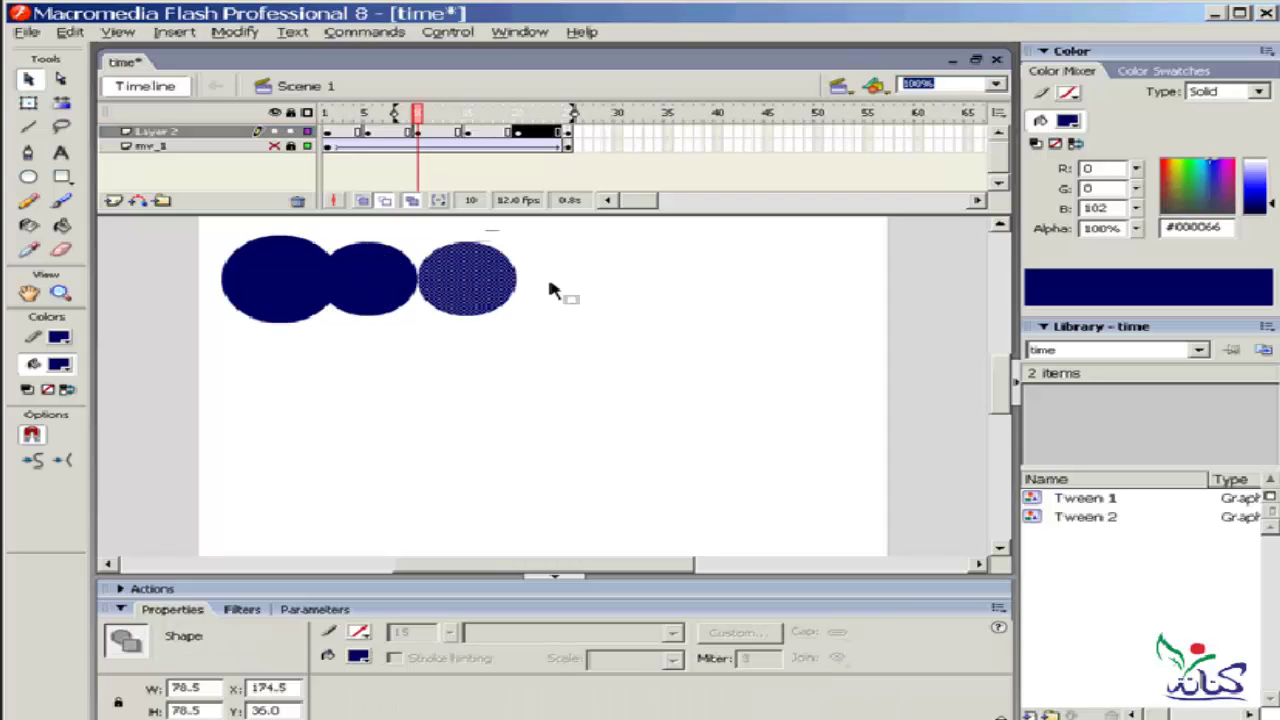
Shift the circle further right in frames 15, 20 and 25, then select all Layer 2 frames.
click(467, 133)
drag(268, 288, 565, 290)
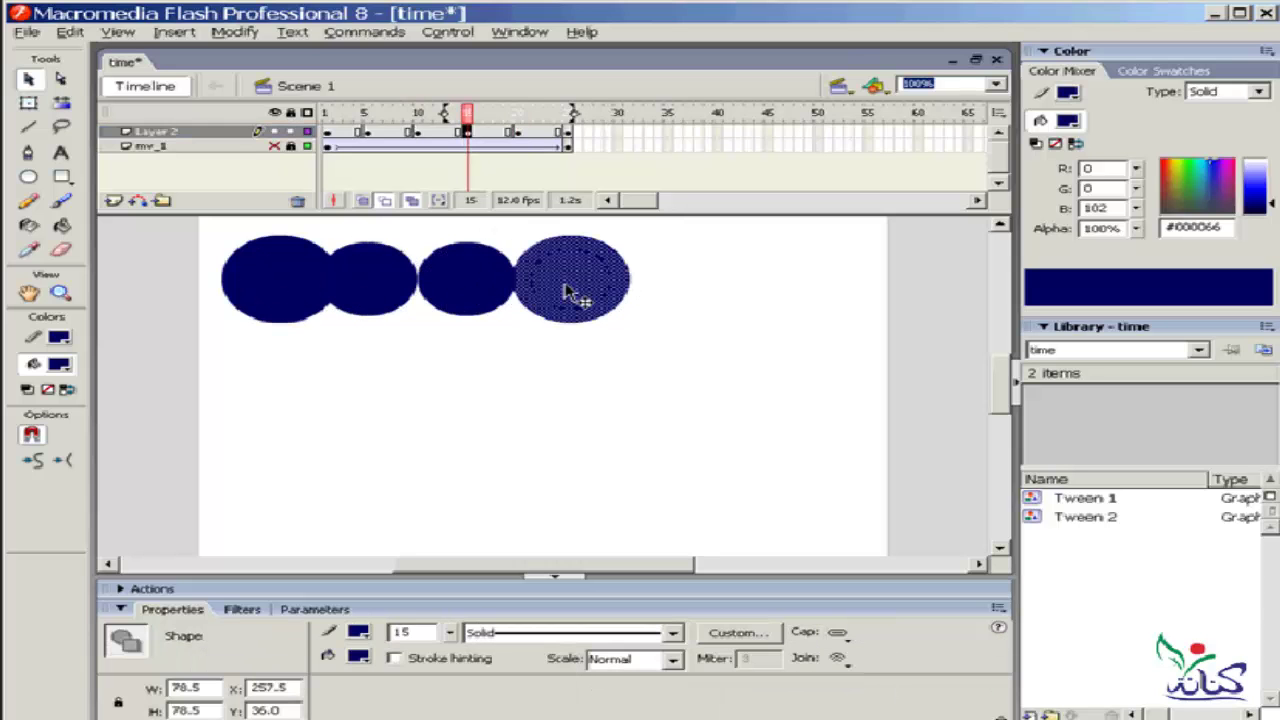
click(517, 133)
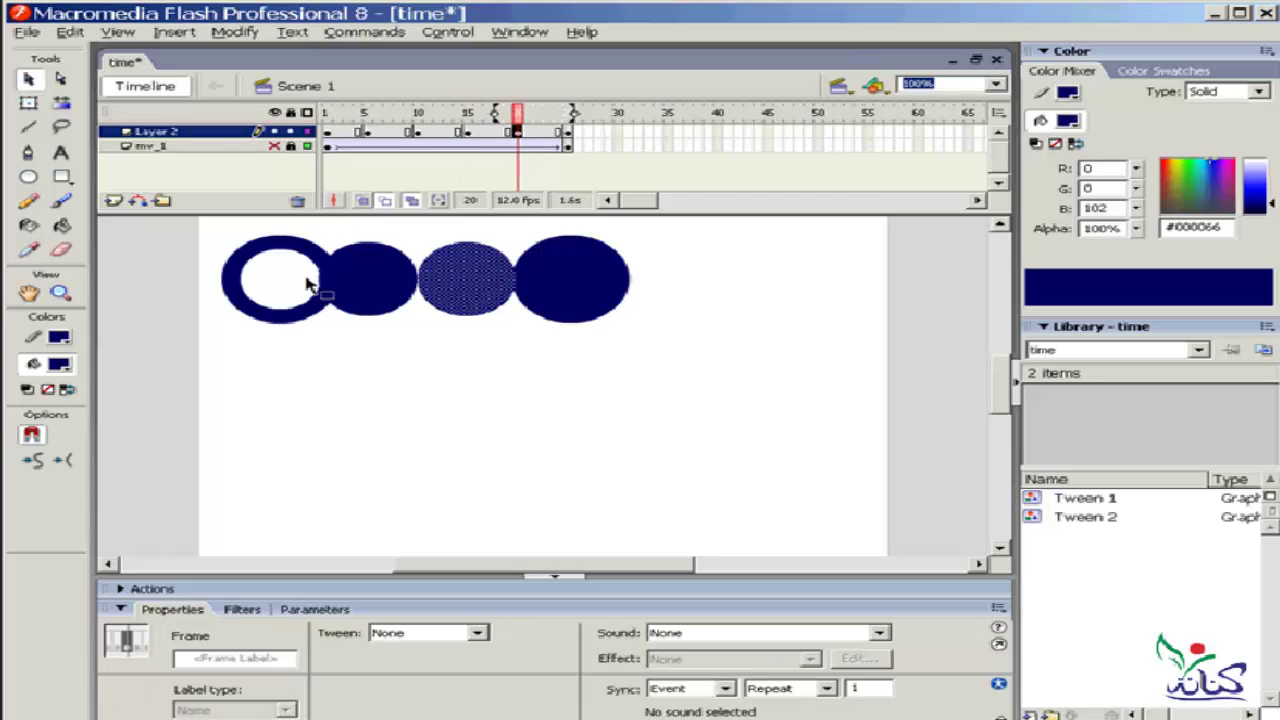
drag(514, 289, 847, 284)
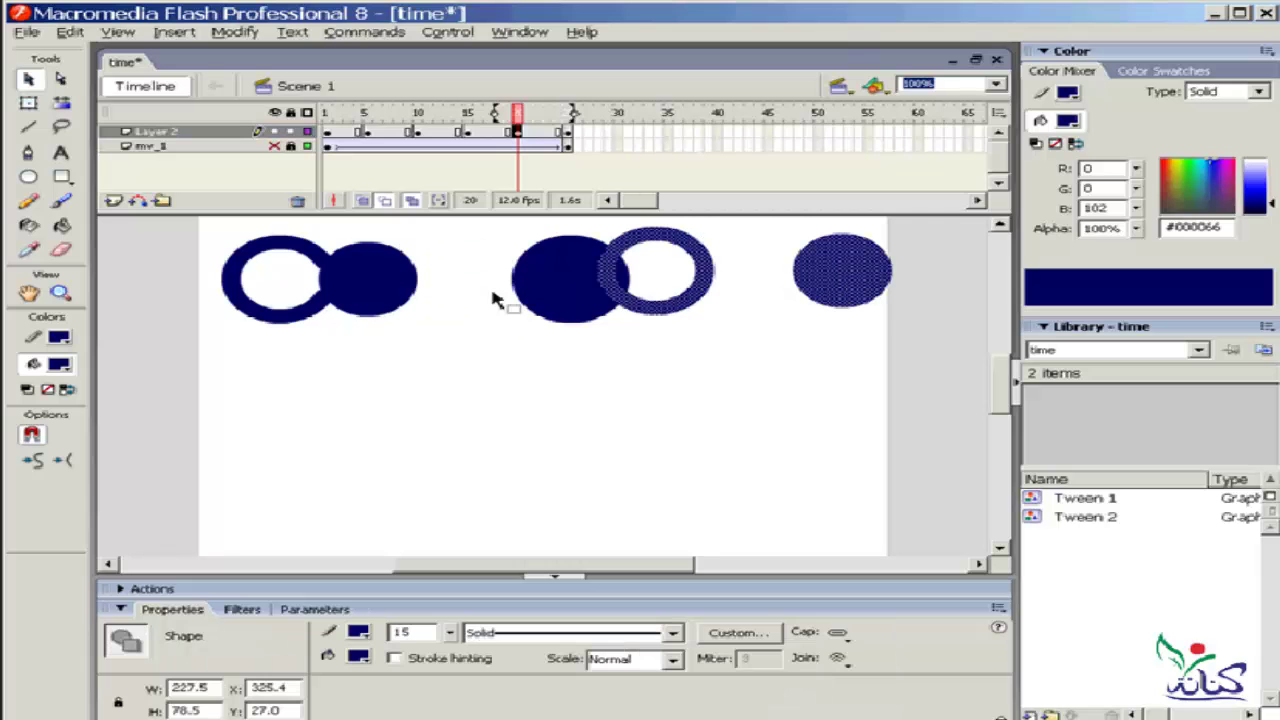
click(567, 132)
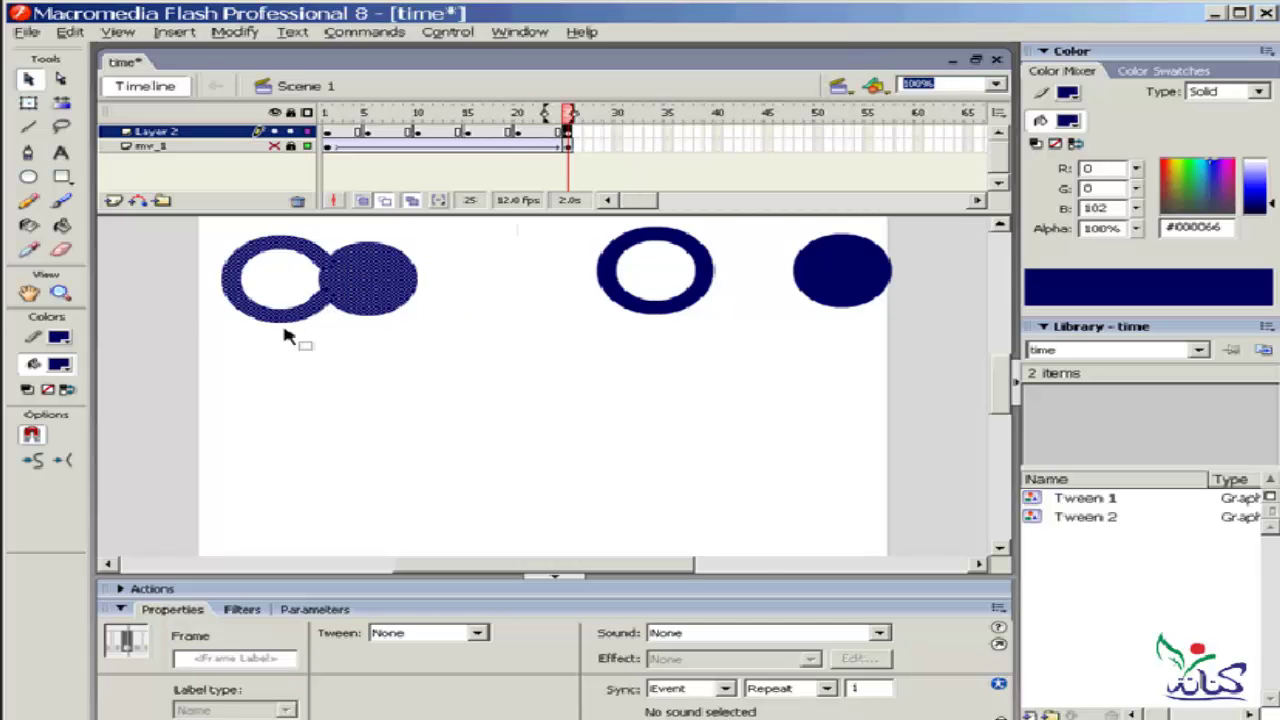
click(212, 255)
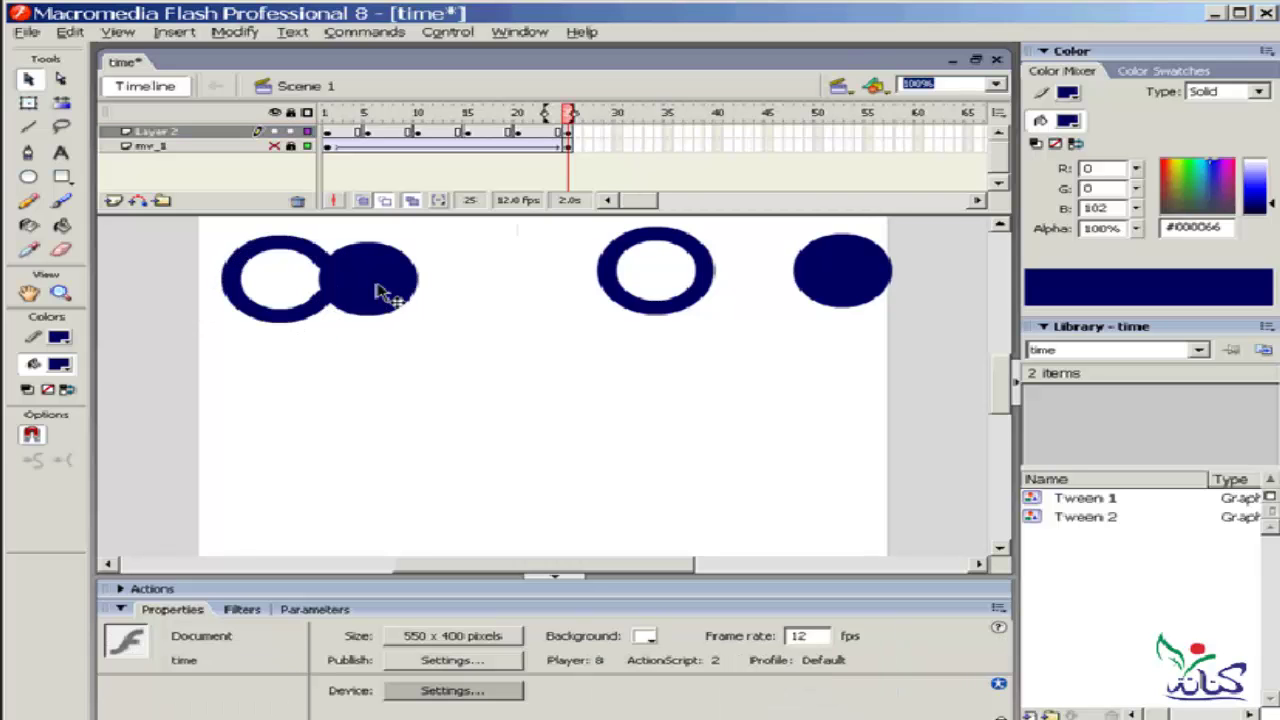
drag(377, 287, 481, 281)
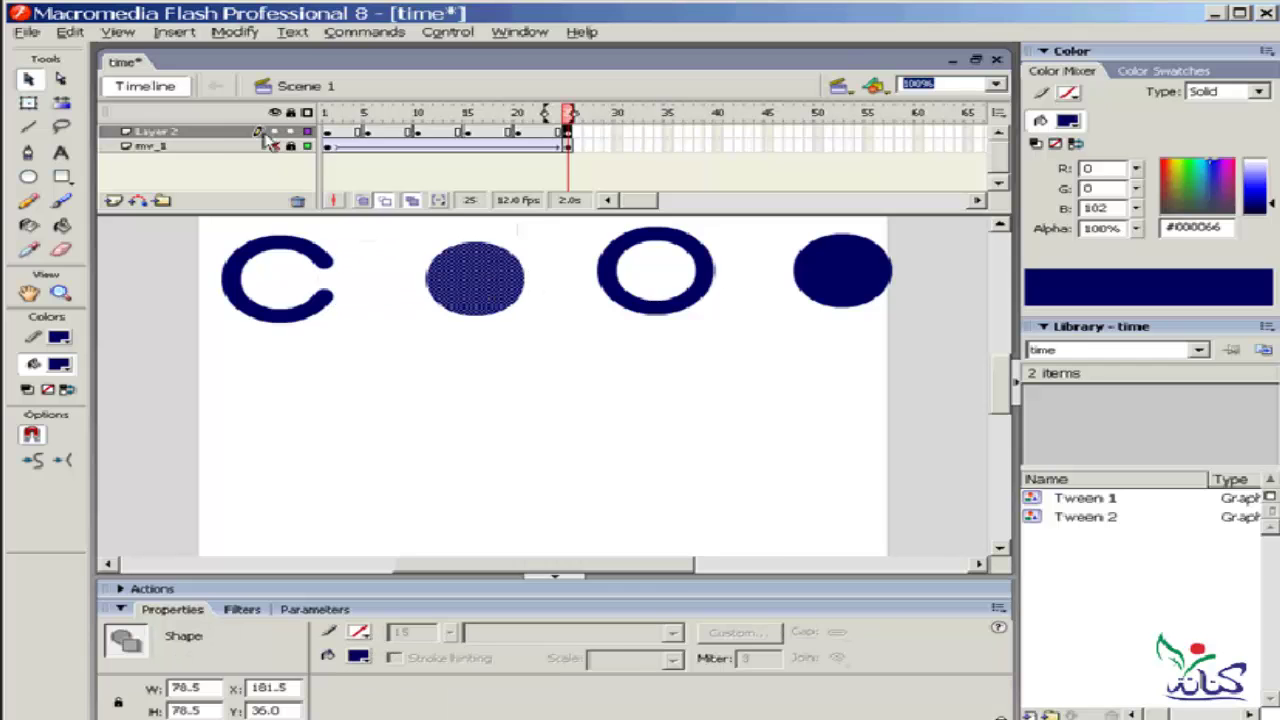
click(213, 137)
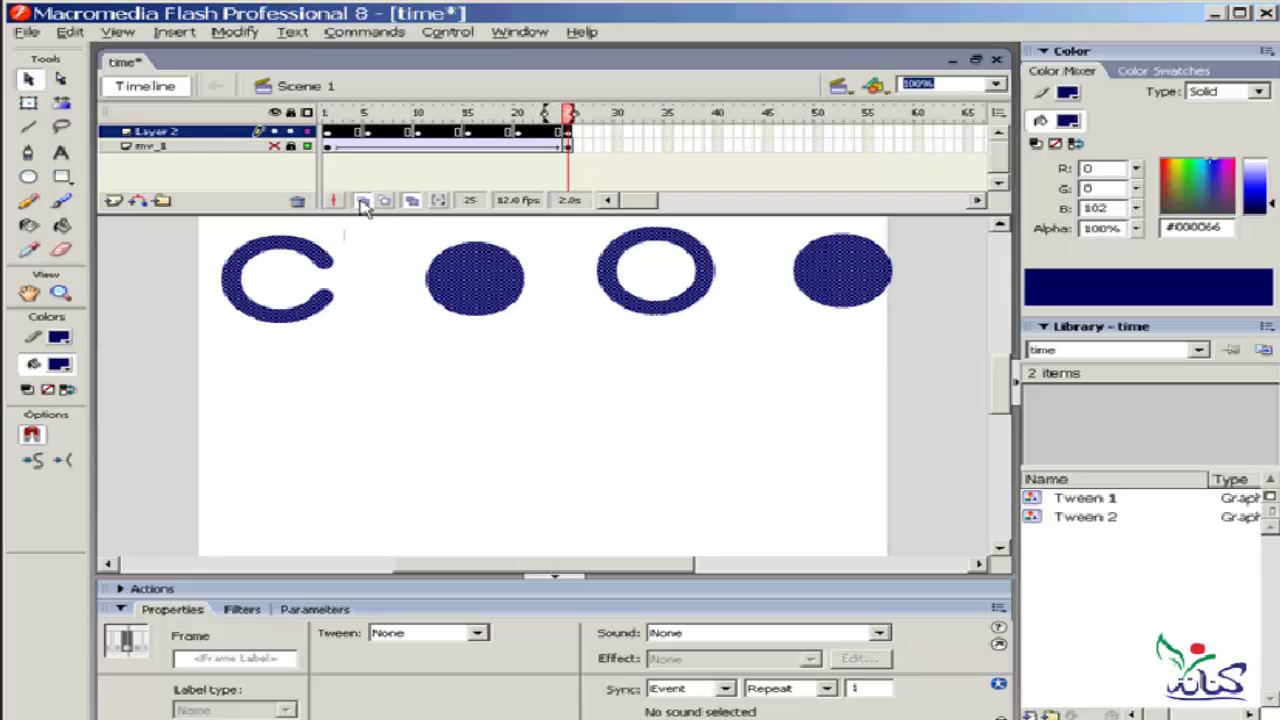
Extend the onion-skin range to frame 20 and test-play the movie with Ctrl+Enter.
drag(545, 112, 323, 113)
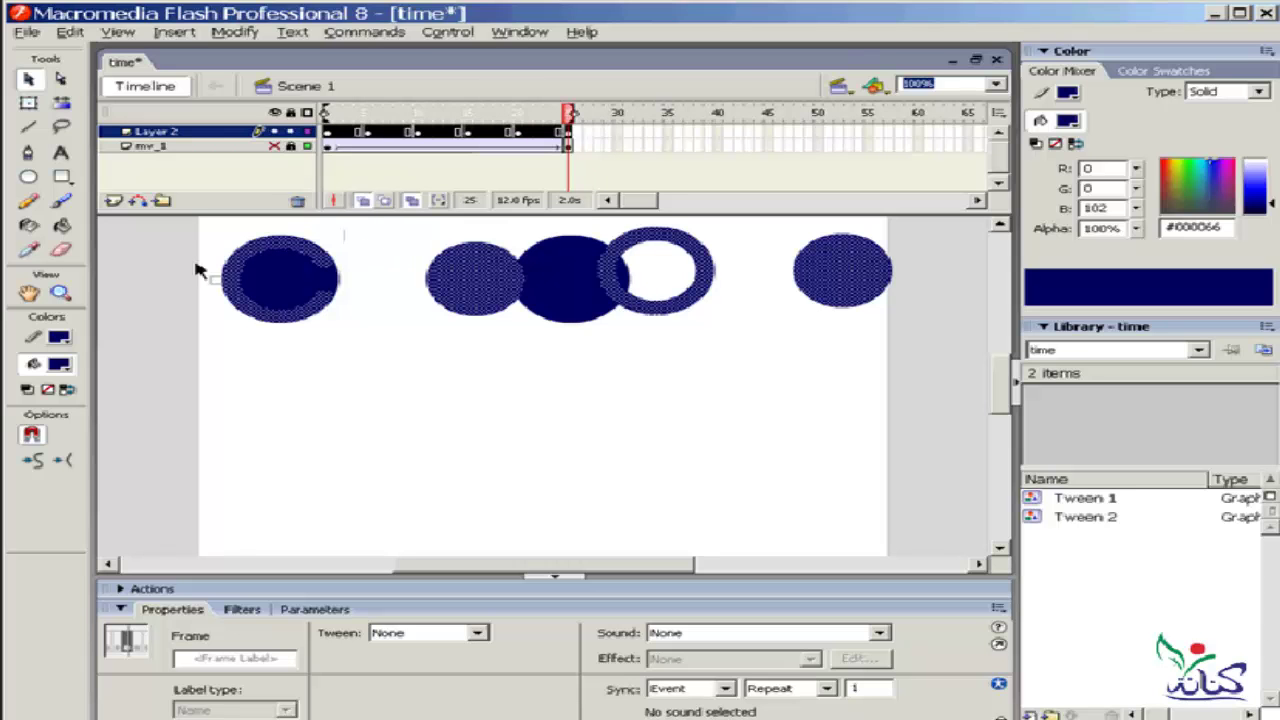
click(378, 246)
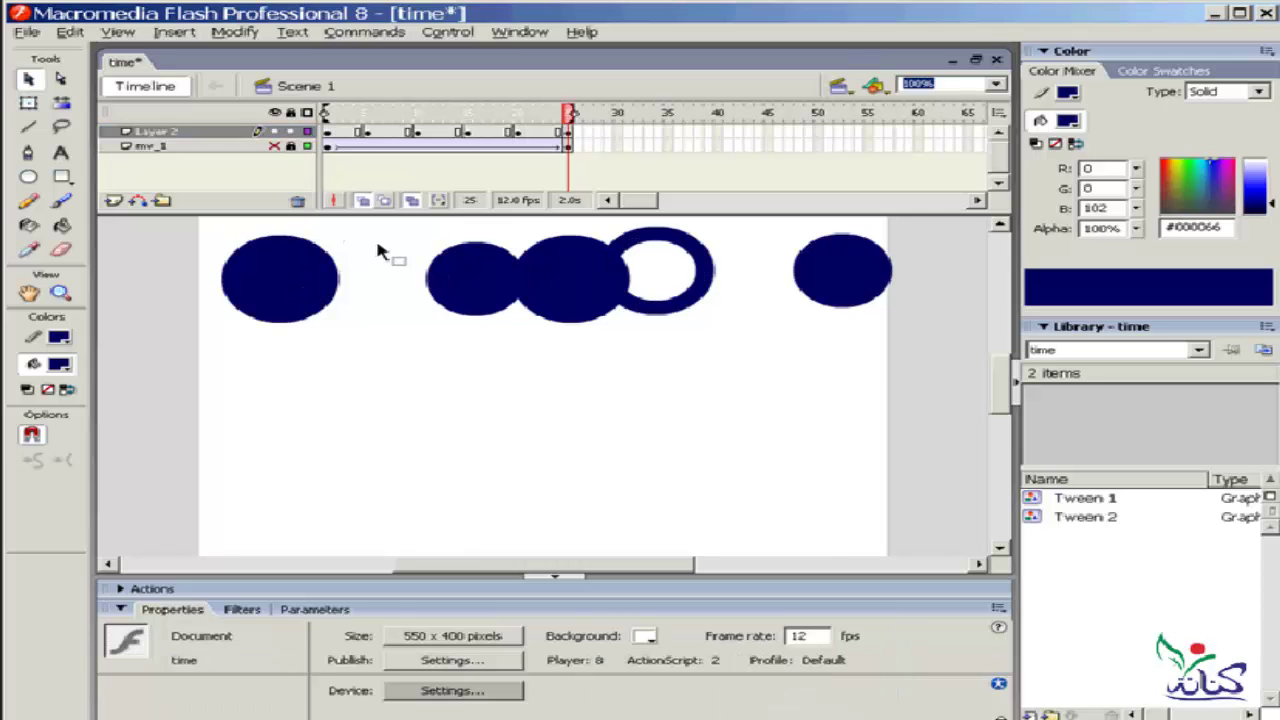
key(ctrl+Return)
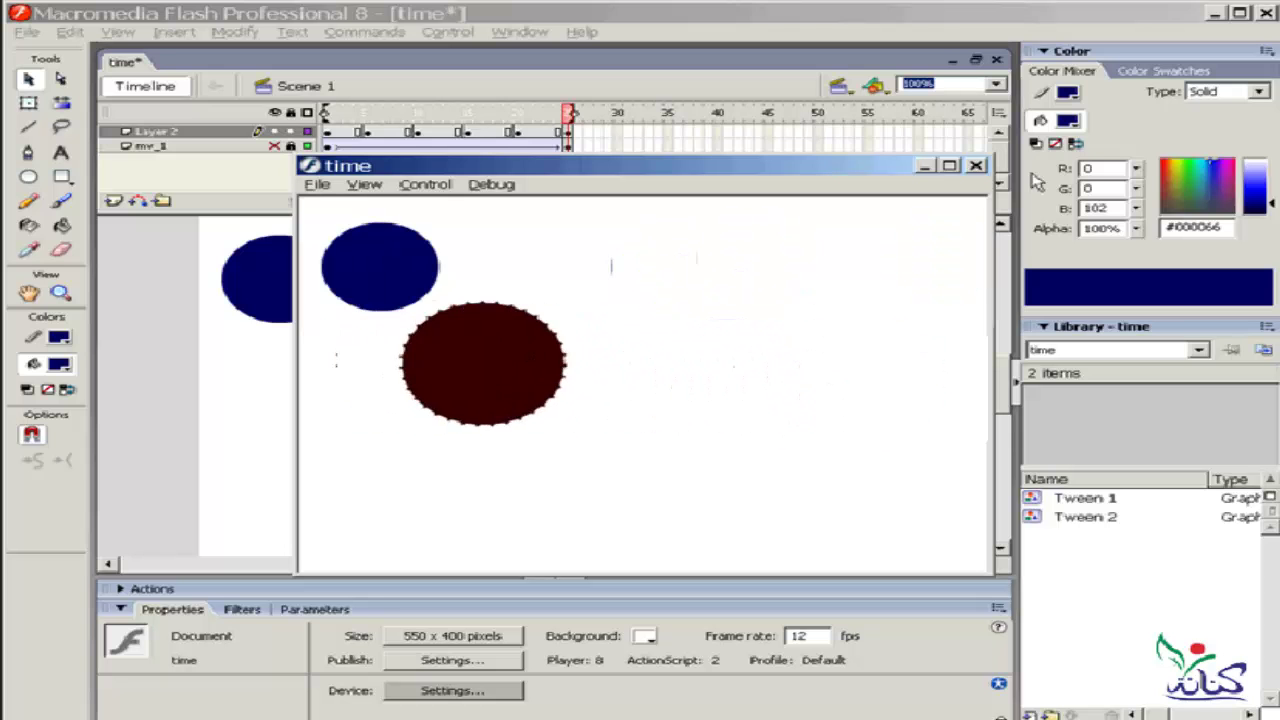
Close the test-movie window to return to the stage.
click(976, 167)
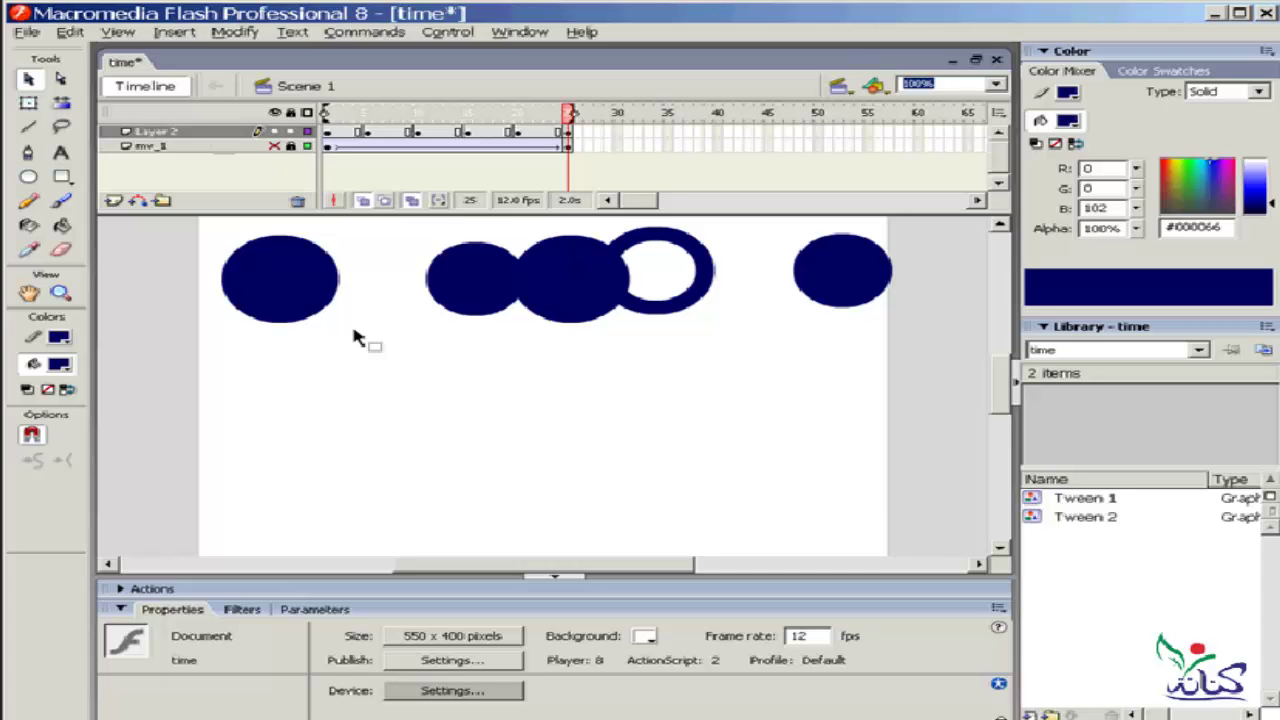
Delete Layer 2 with its circles and add a new Layer 3 above the tween layer.
click(184, 137)
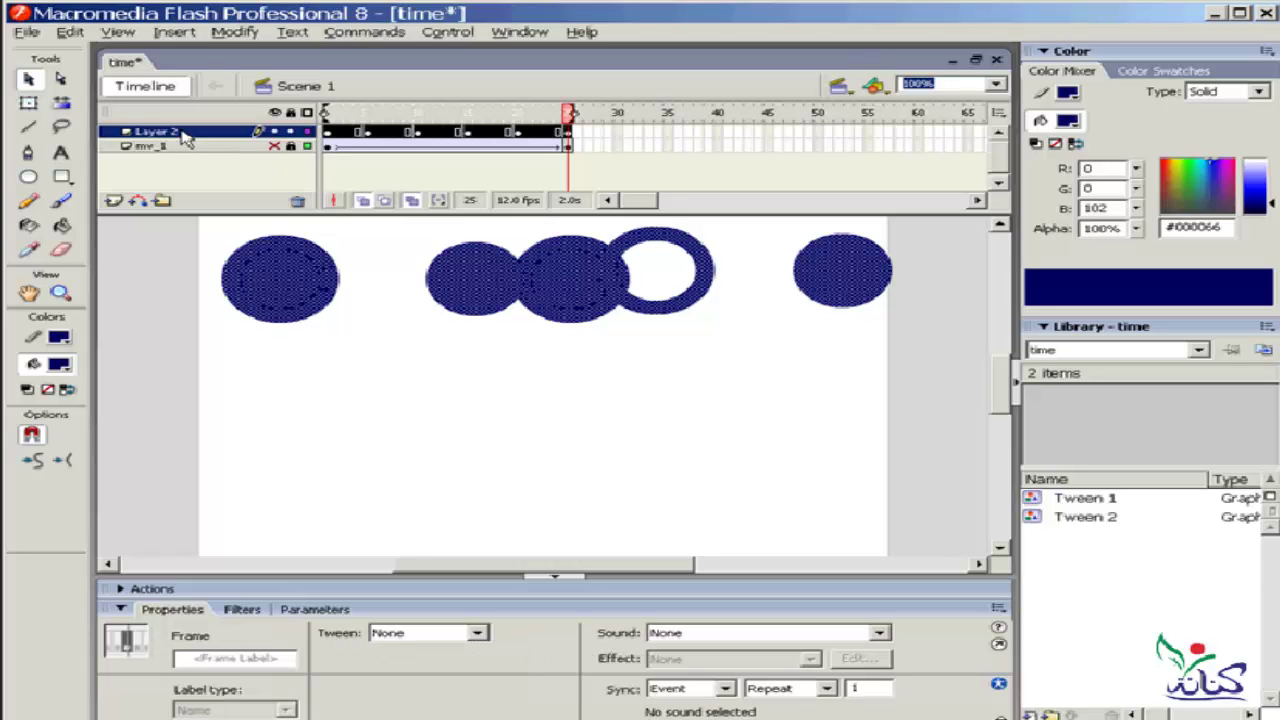
click(297, 201)
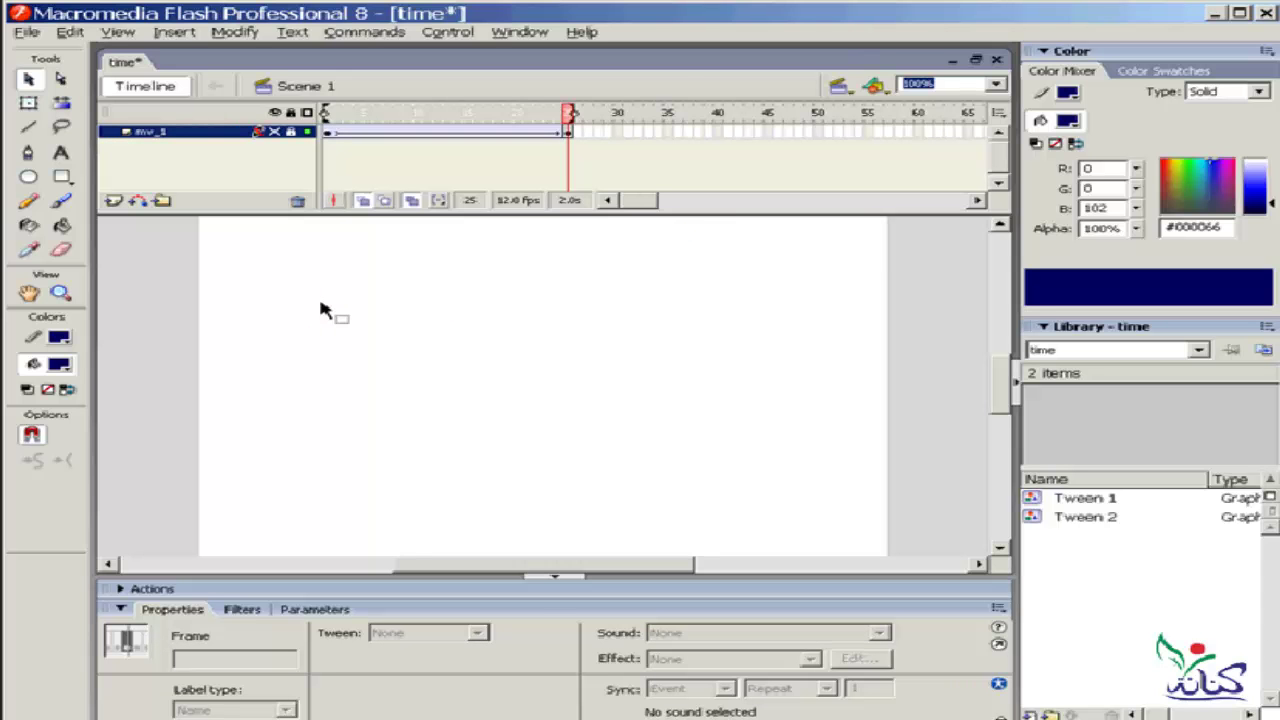
click(113, 201)
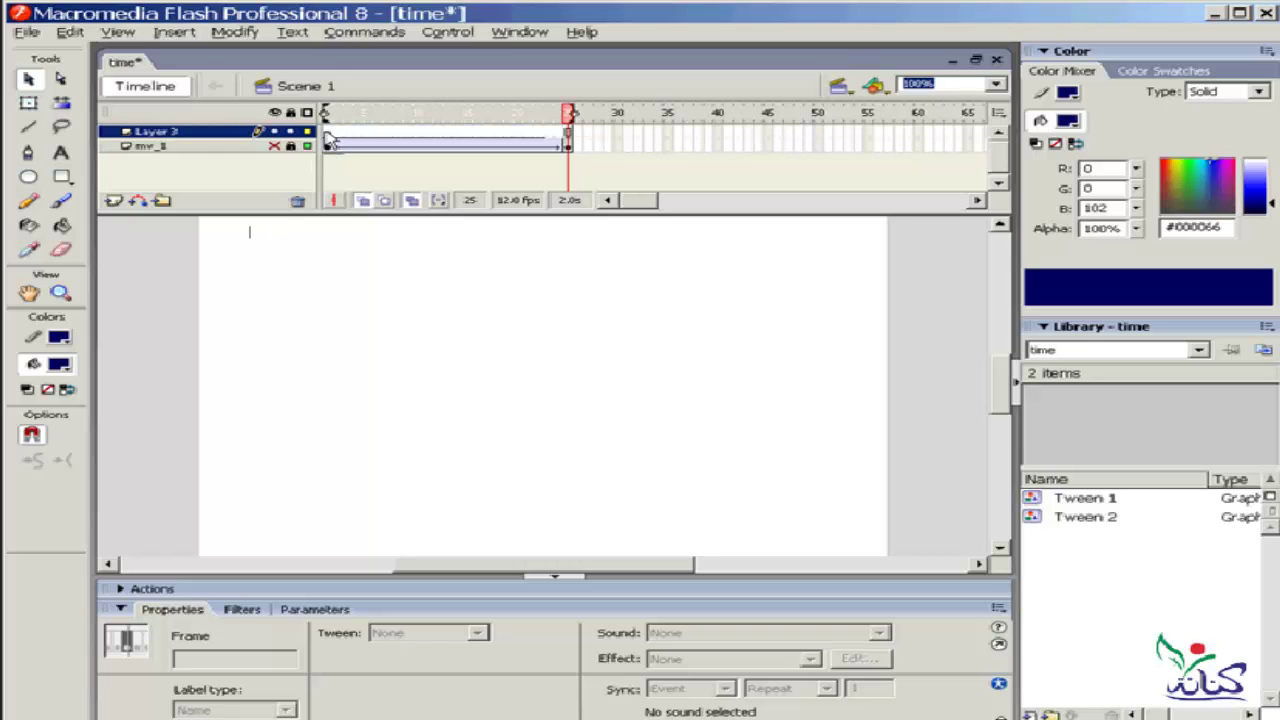
Fill Layer 3 with blank keyframes from frame 1 through frame 3.
click(327, 132)
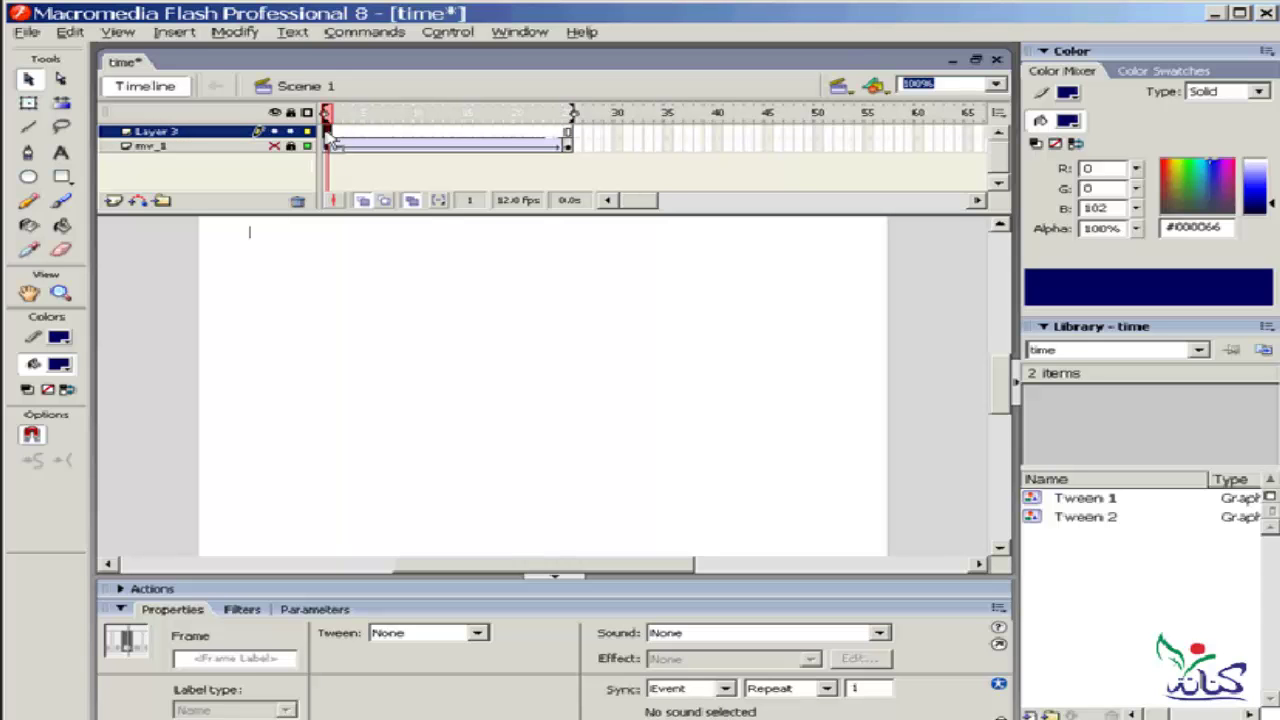
key(F6)
drag(330, 137, 327, 236)
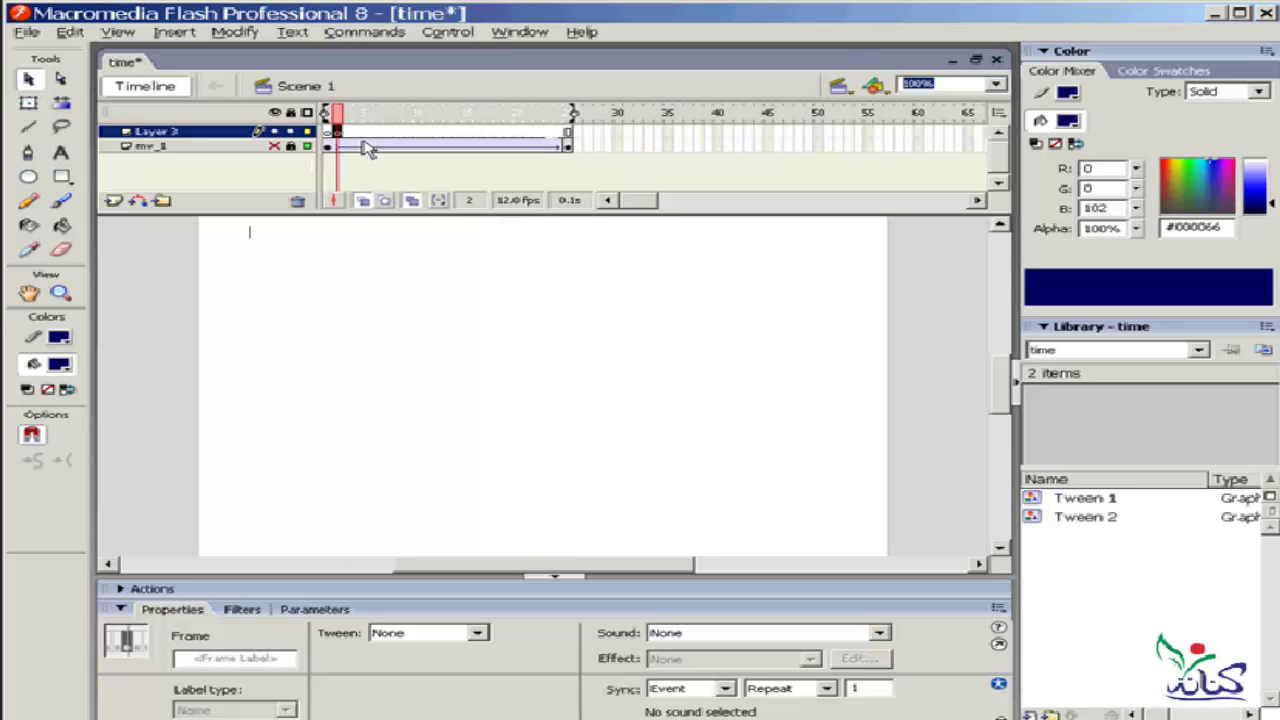
key(F6)
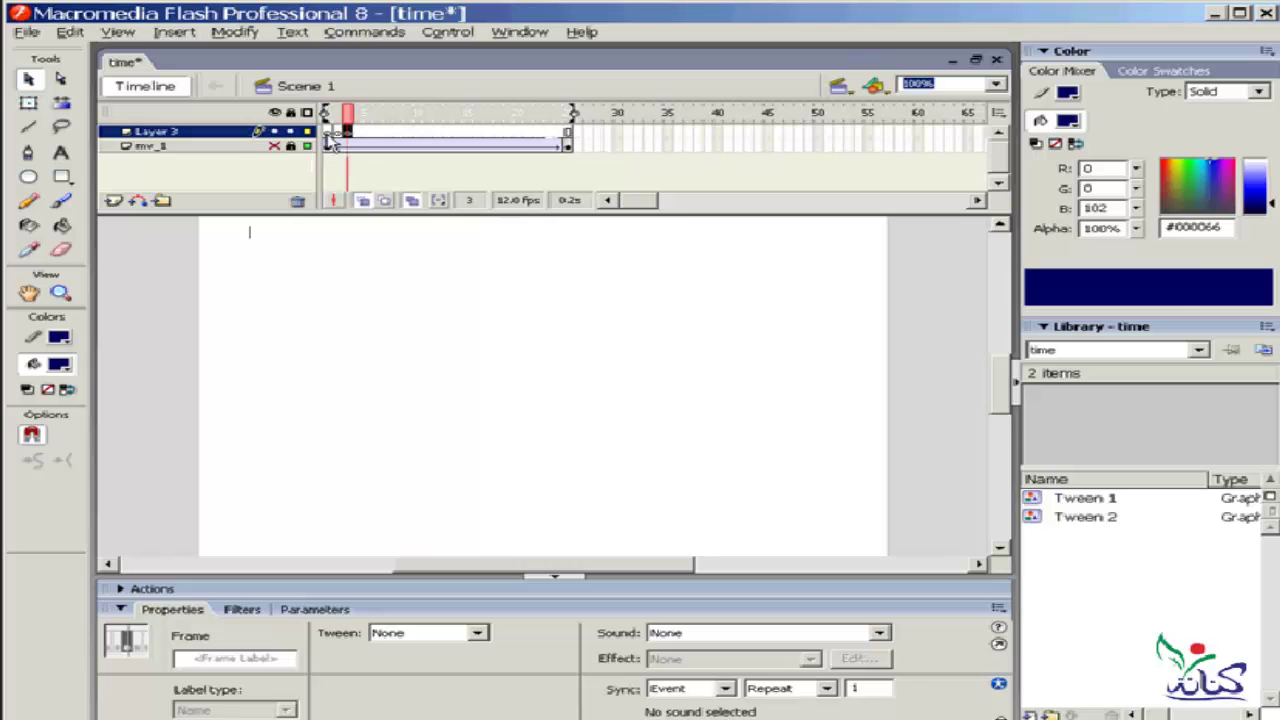
click(997, 112)
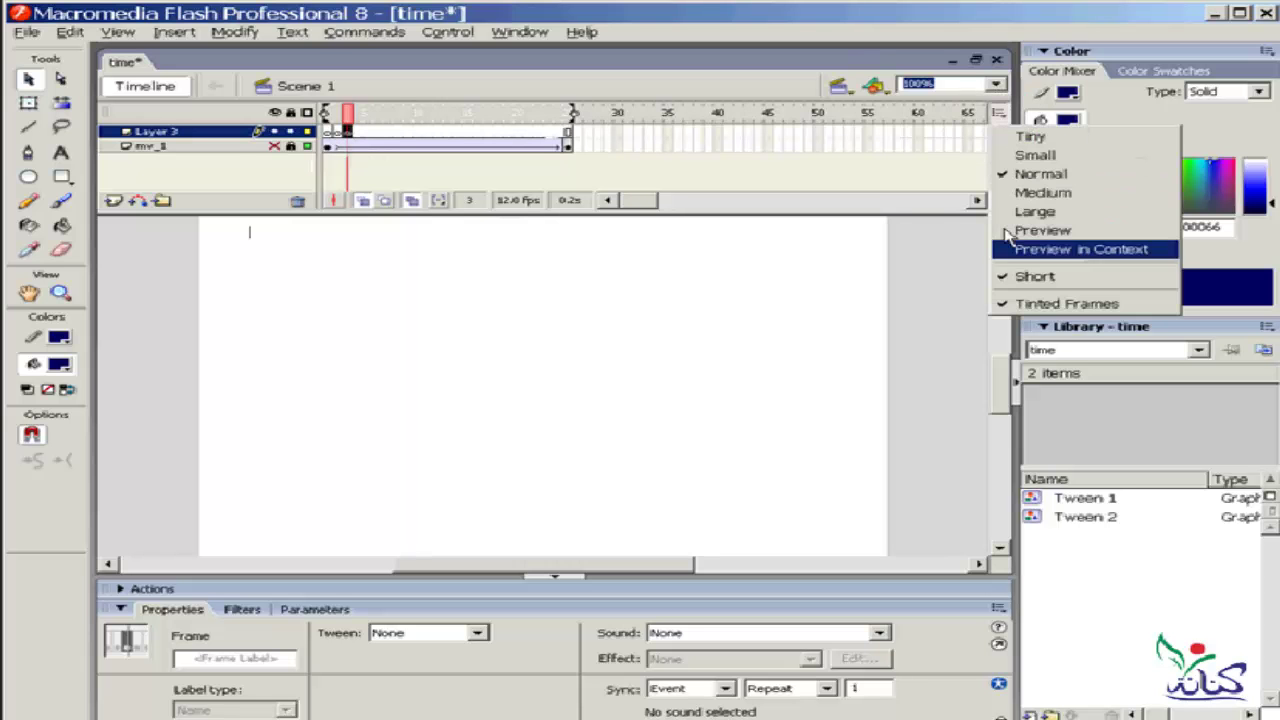
Switch the timeline frame view to Preview thumbnails.
click(1003, 283)
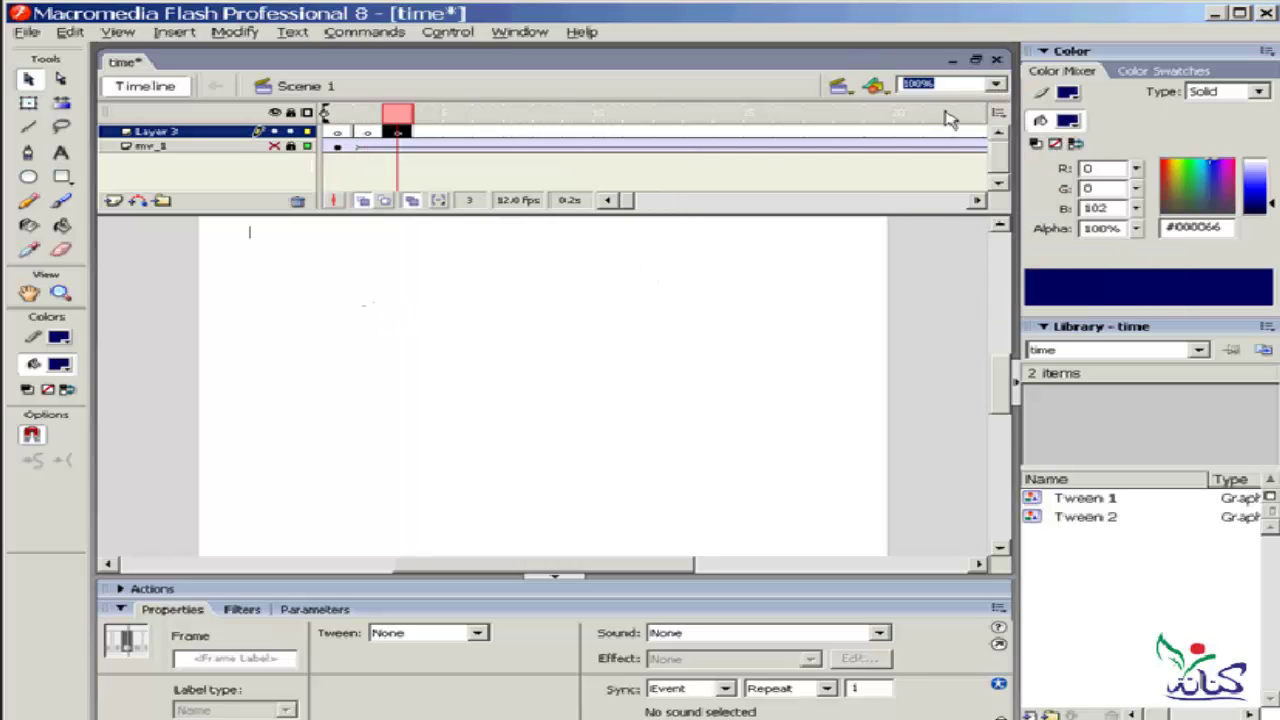
click(997, 112)
click(1003, 232)
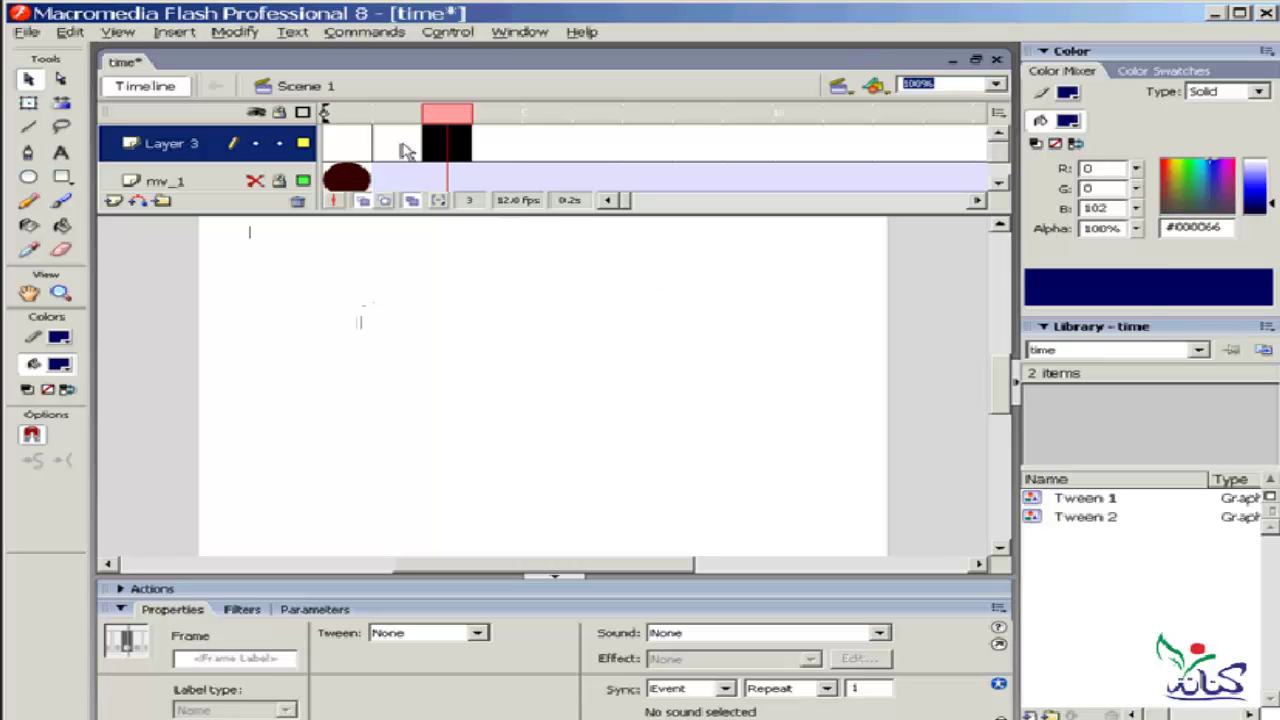
Draw a dark blue circle near the stage's top-left on frame 1 of Layer 3.
mouse_move(449, 143)
mouse_down()
mouse_move(375, 268)
mouse_move(334, 143)
mouse_up()
click(30, 177)
drag(368, 265, 240, 357)
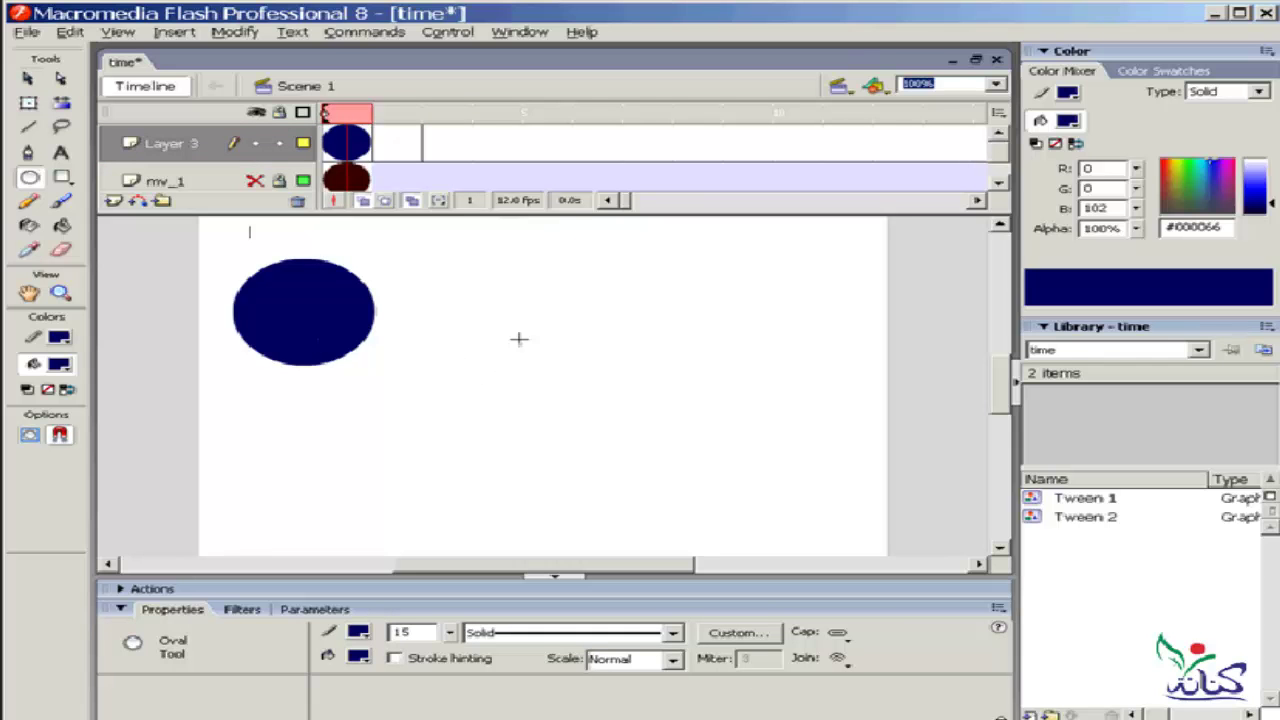
On frame 2, drag the circle's fill to the right of its outline.
click(403, 150)
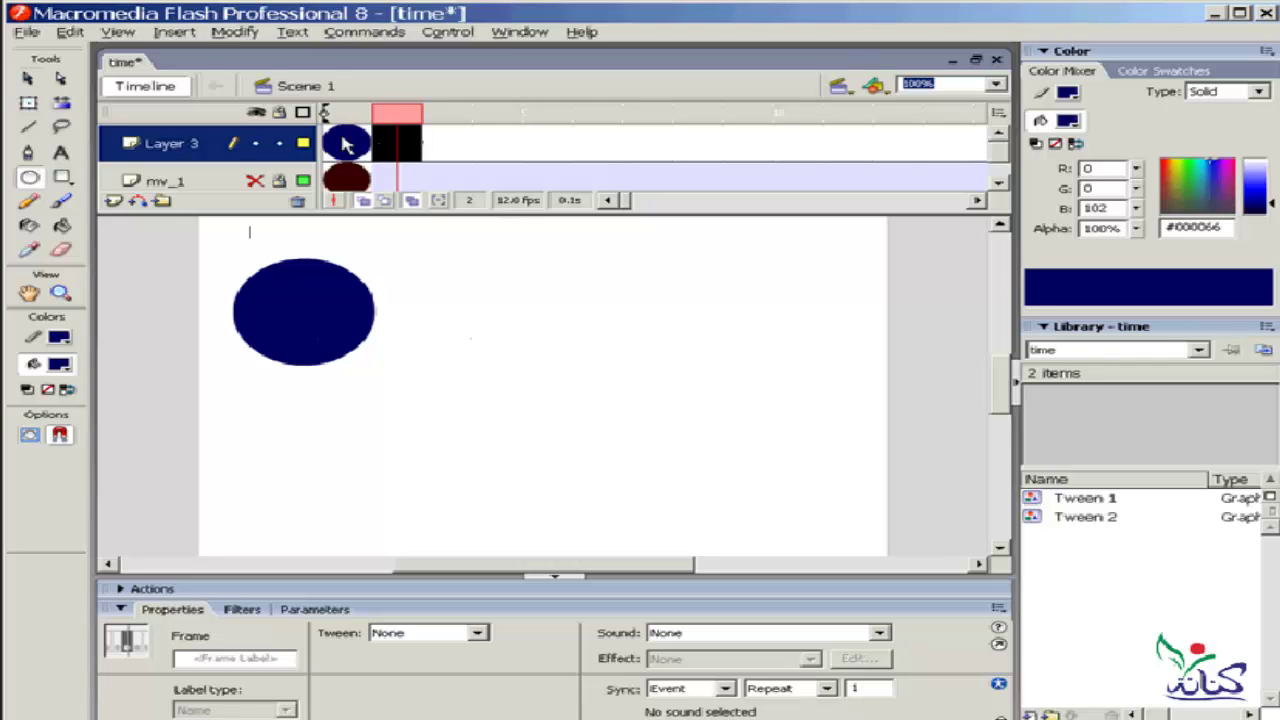
click(345, 143)
click(390, 147)
key(F6)
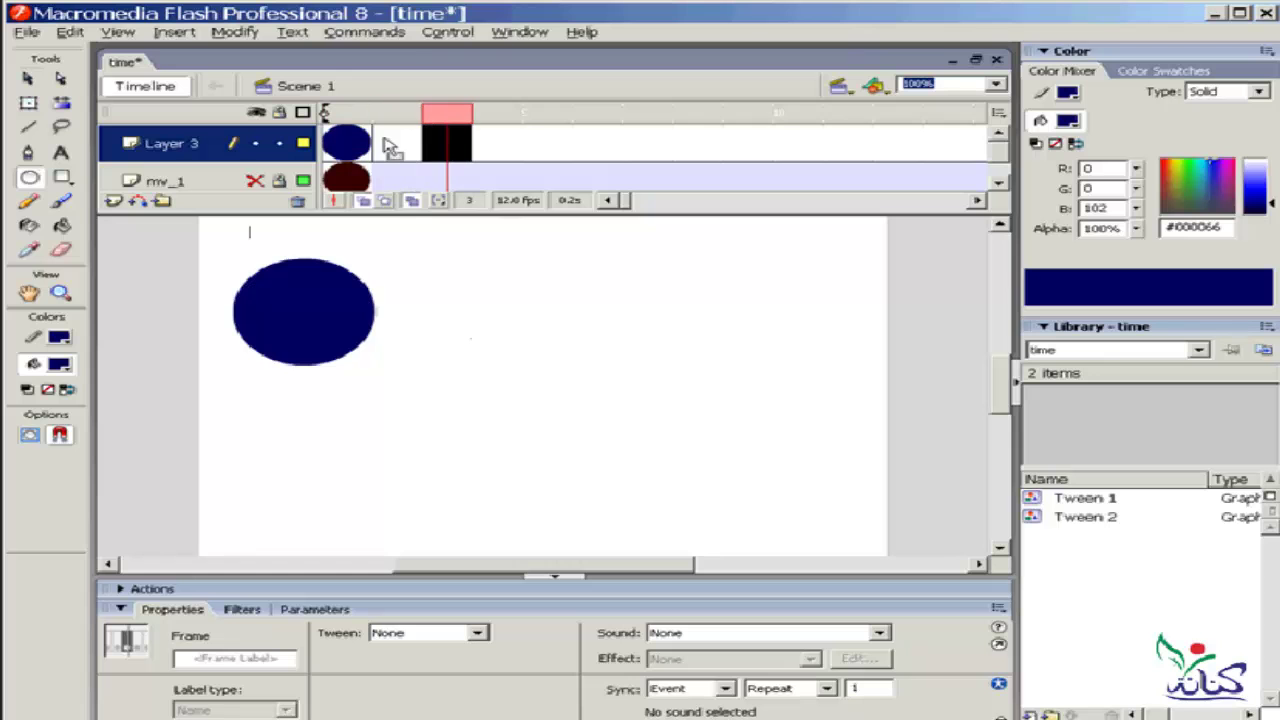
key(ctrl+z)
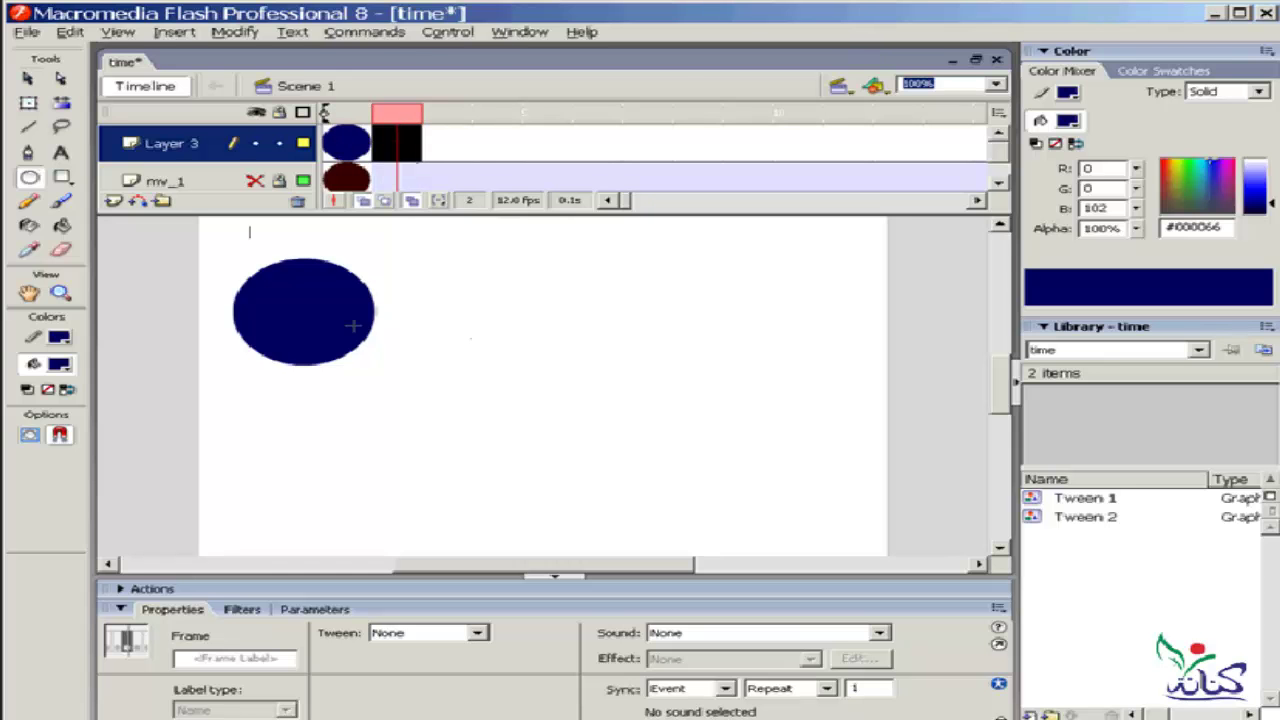
click(28, 78)
drag(318, 308, 433, 298)
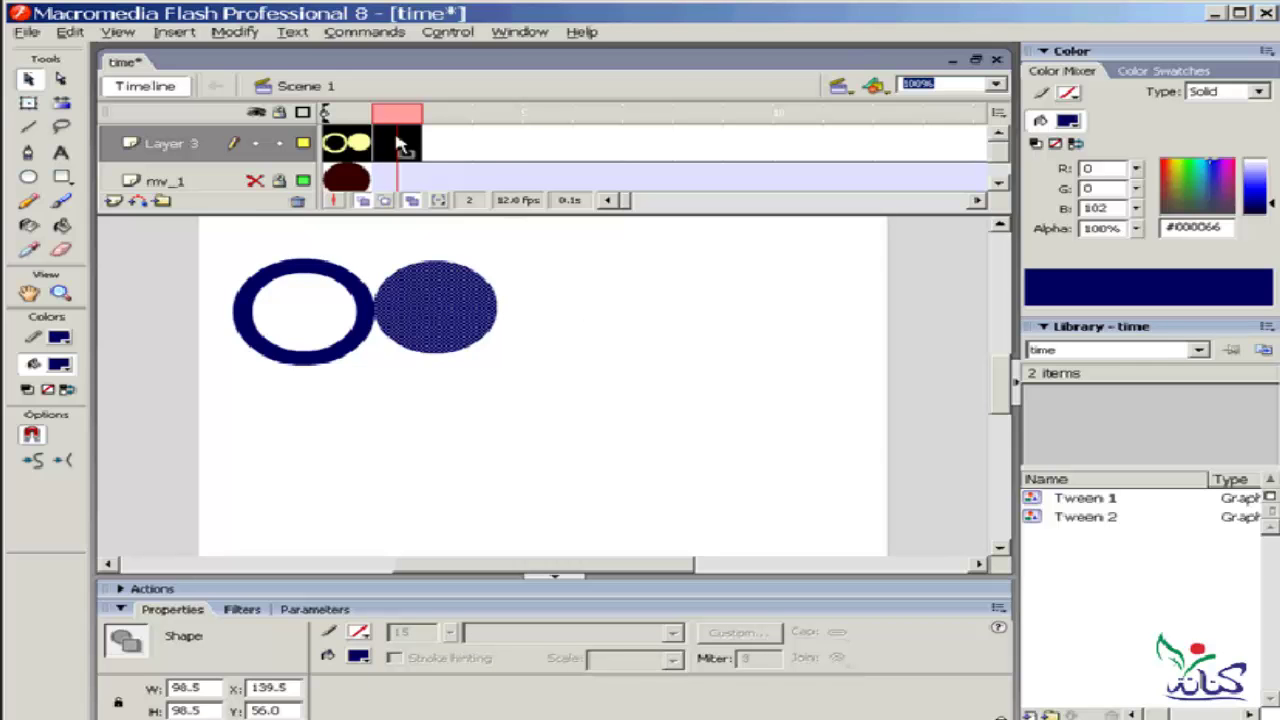
Return the timeline to Normal frame view and keyframe frames 3 and 4 with frame 2's content.
key(ctrl+a)
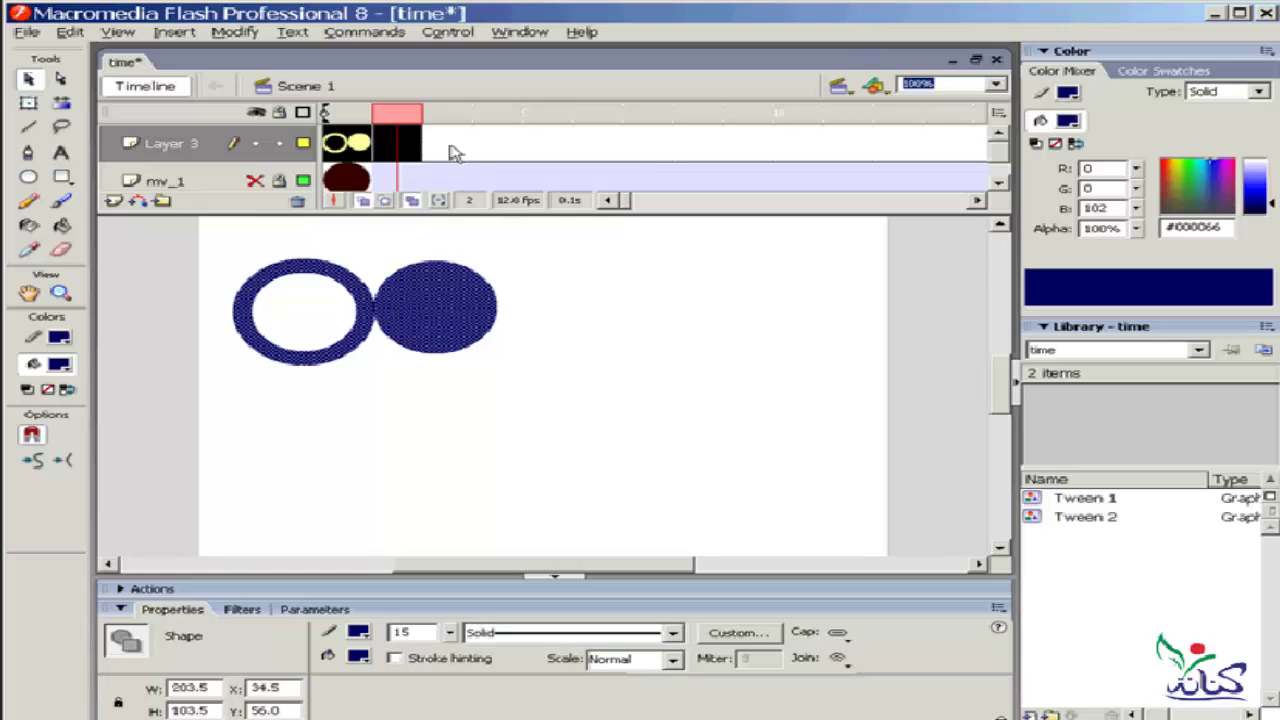
click(449, 150)
click(487, 152)
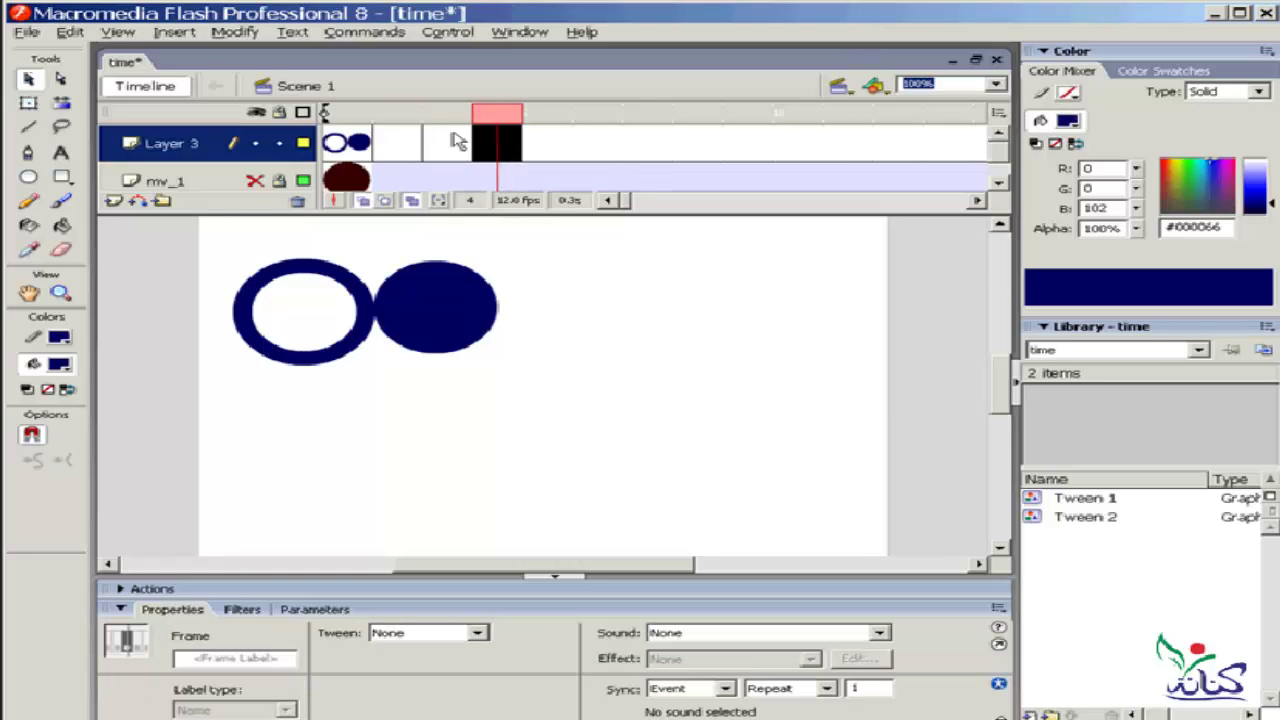
click(998, 113)
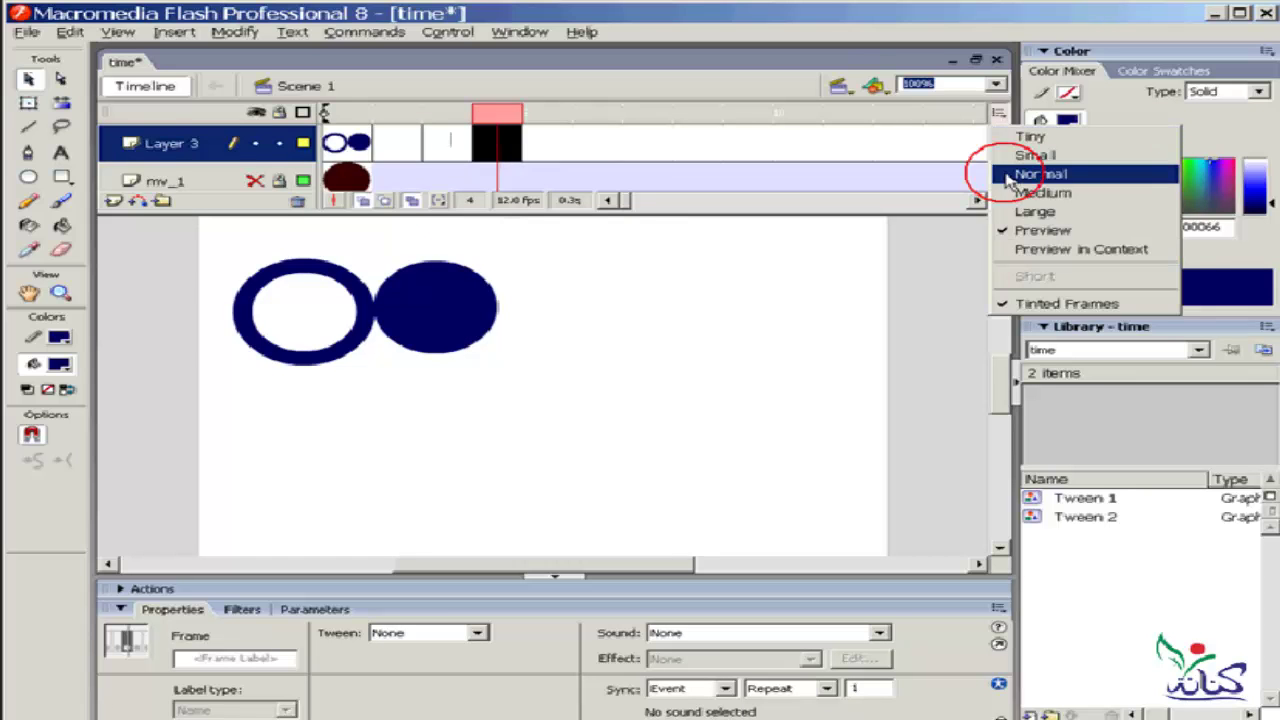
click(1003, 173)
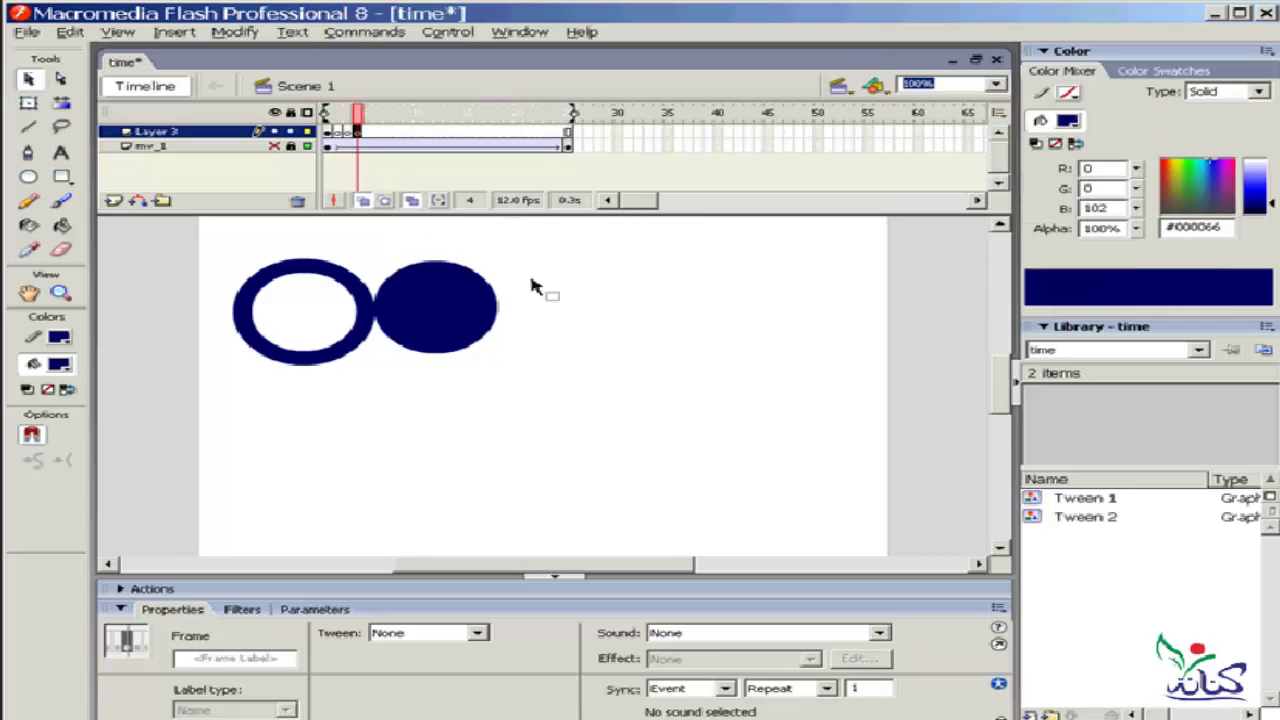
click(340, 132)
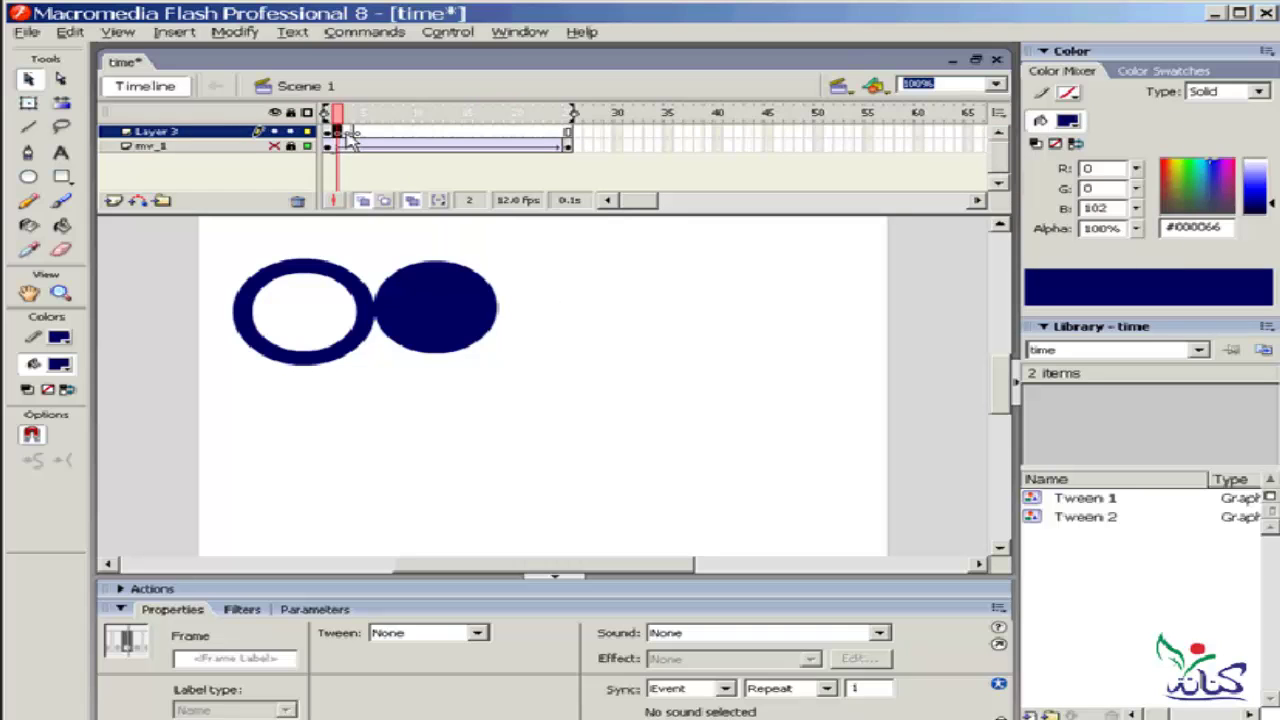
key(F6)
key(F6)
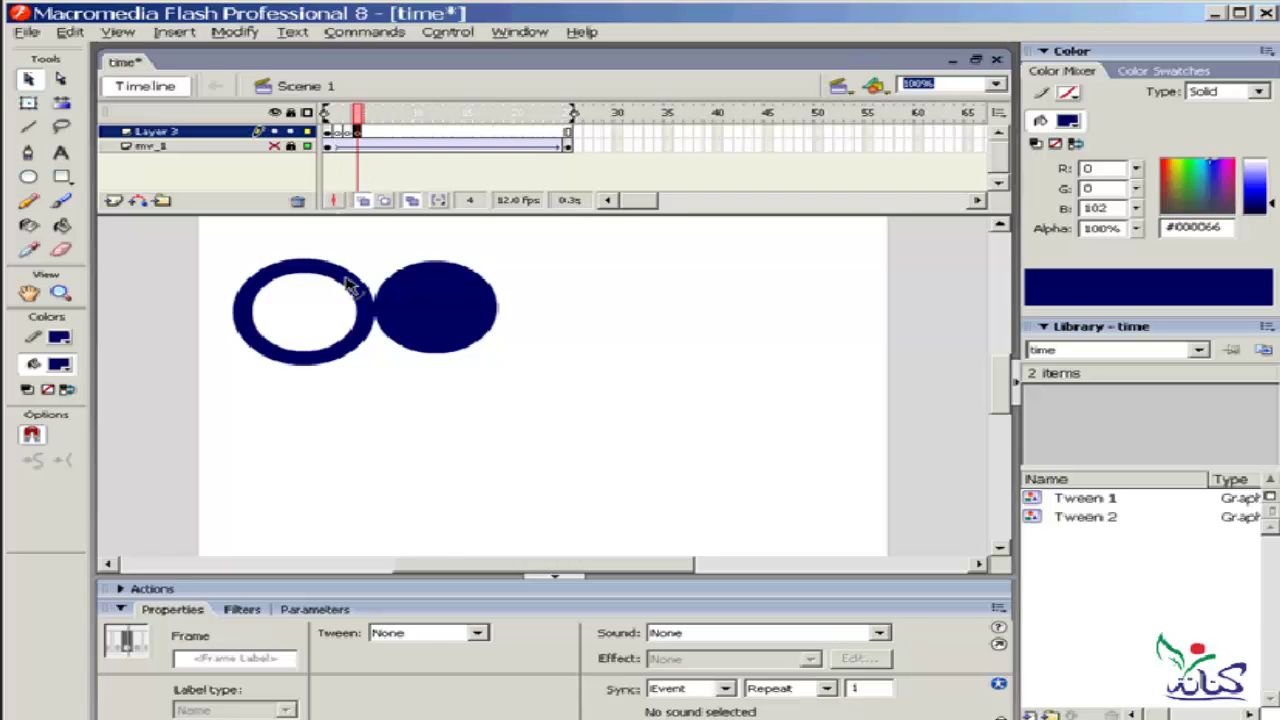
Check the filled circle on frames 2, 3 and 4, then clear the selection.
click(432, 308)
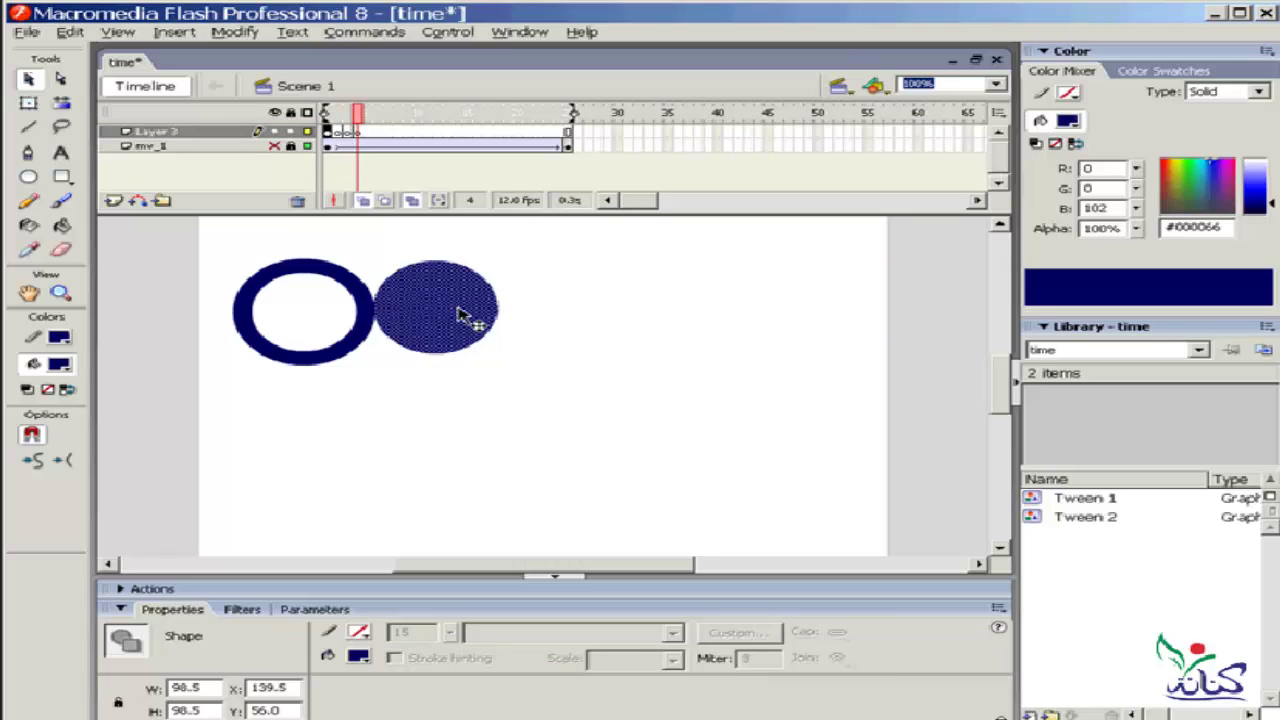
click(341, 134)
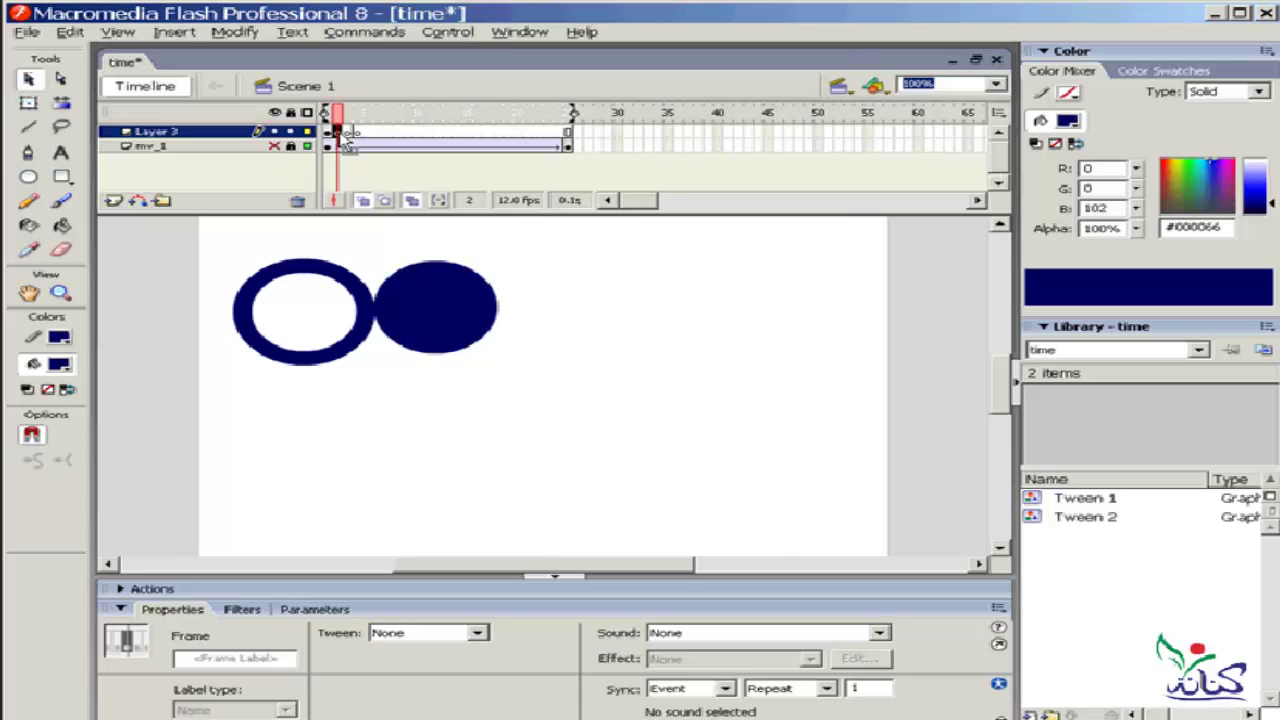
click(345, 146)
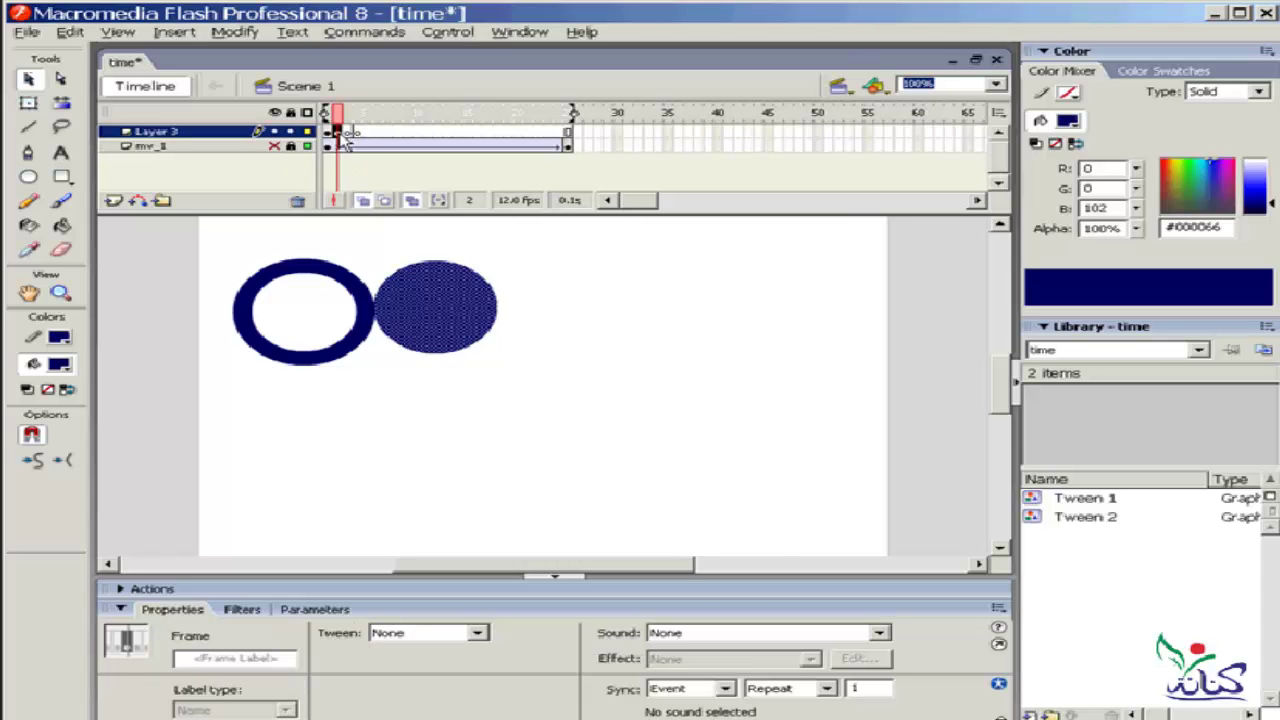
click(351, 146)
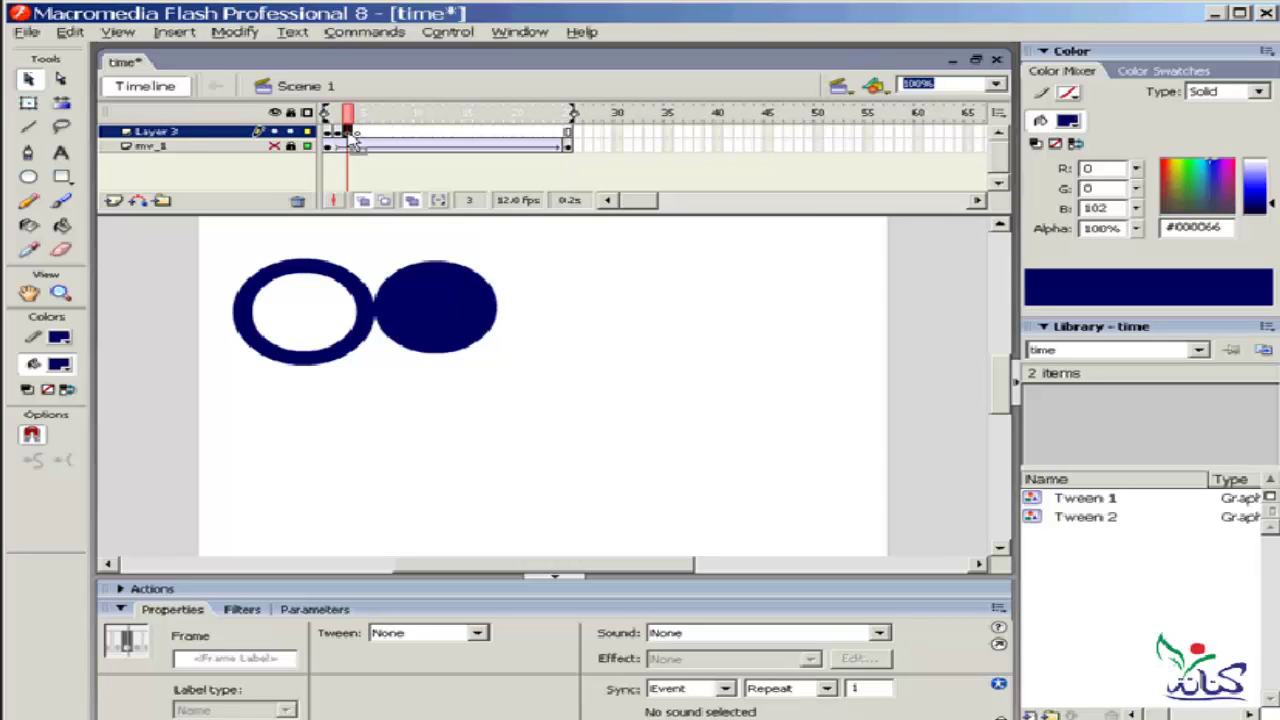
click(348, 132)
click(357, 132)
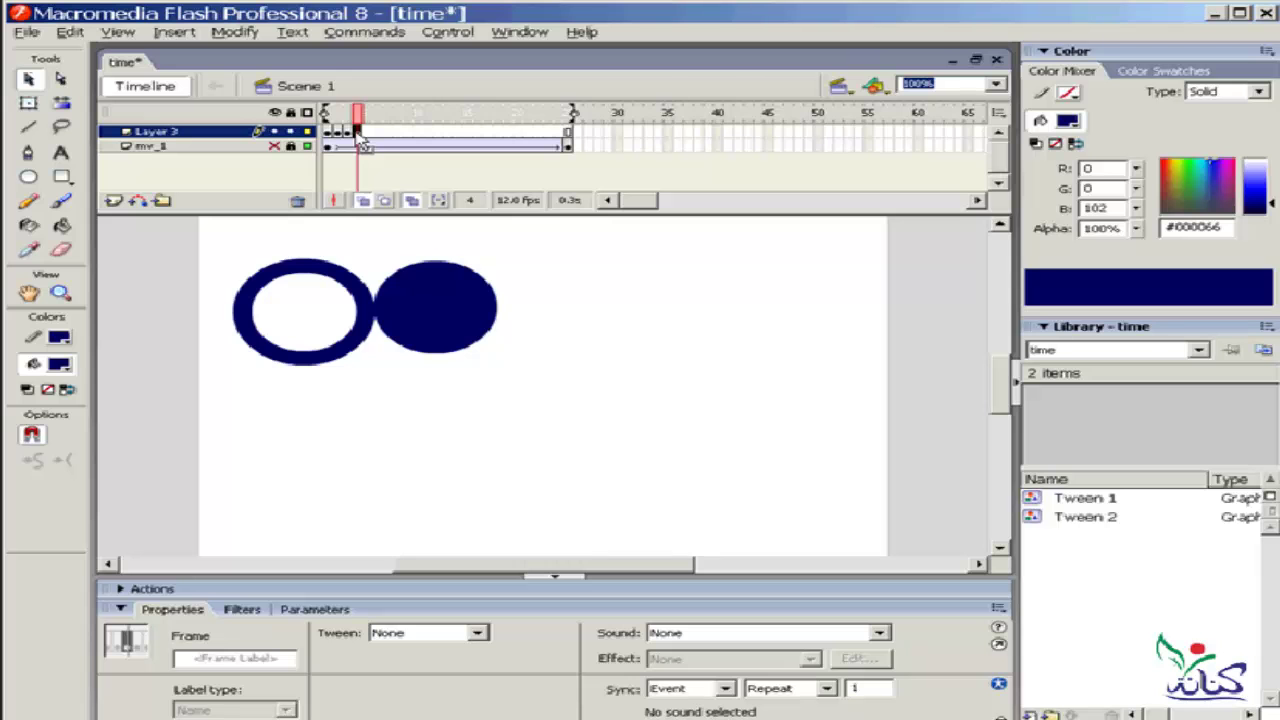
click(358, 134)
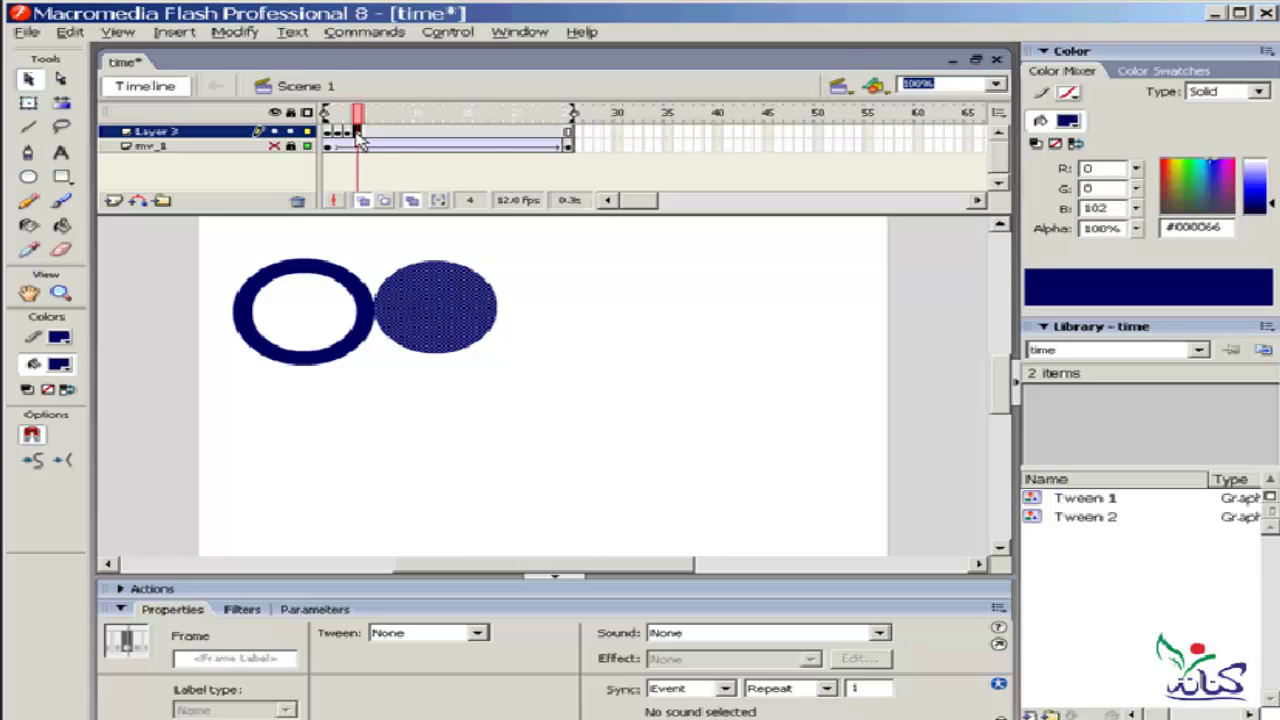
click(518, 248)
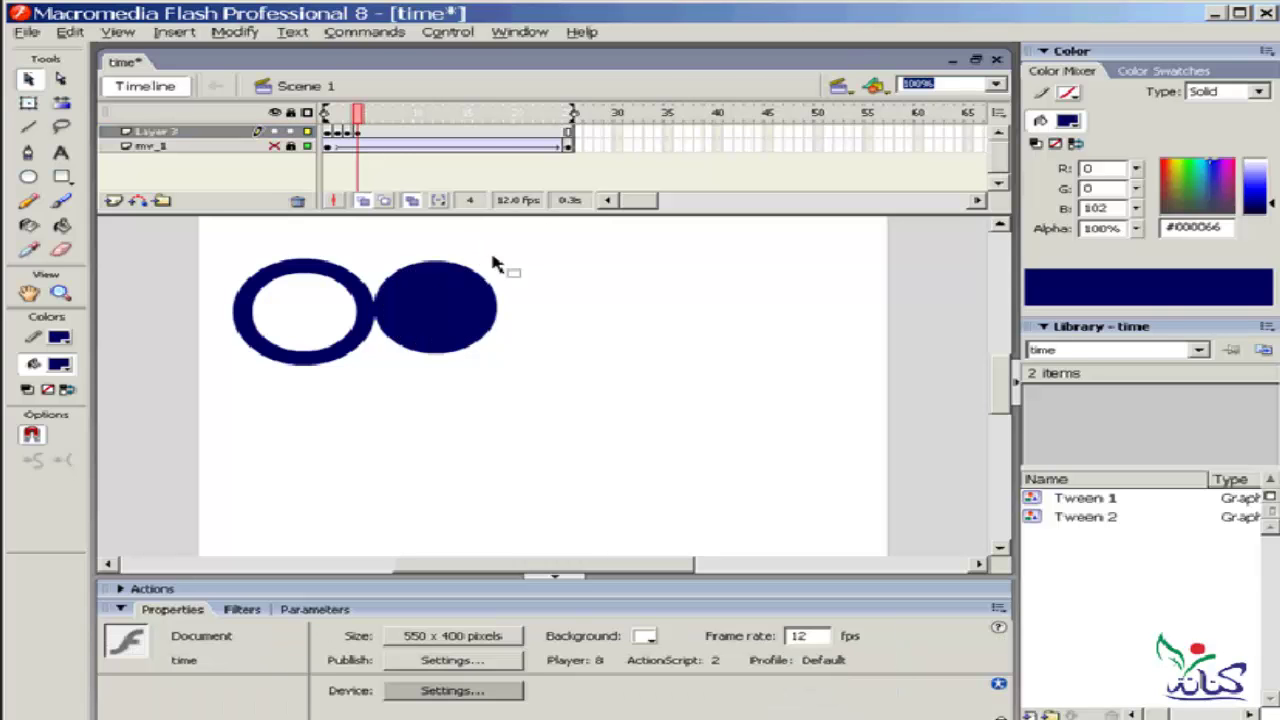
Turn off onion skinning and step through frames 1 to 4 to review the circle.
click(331, 133)
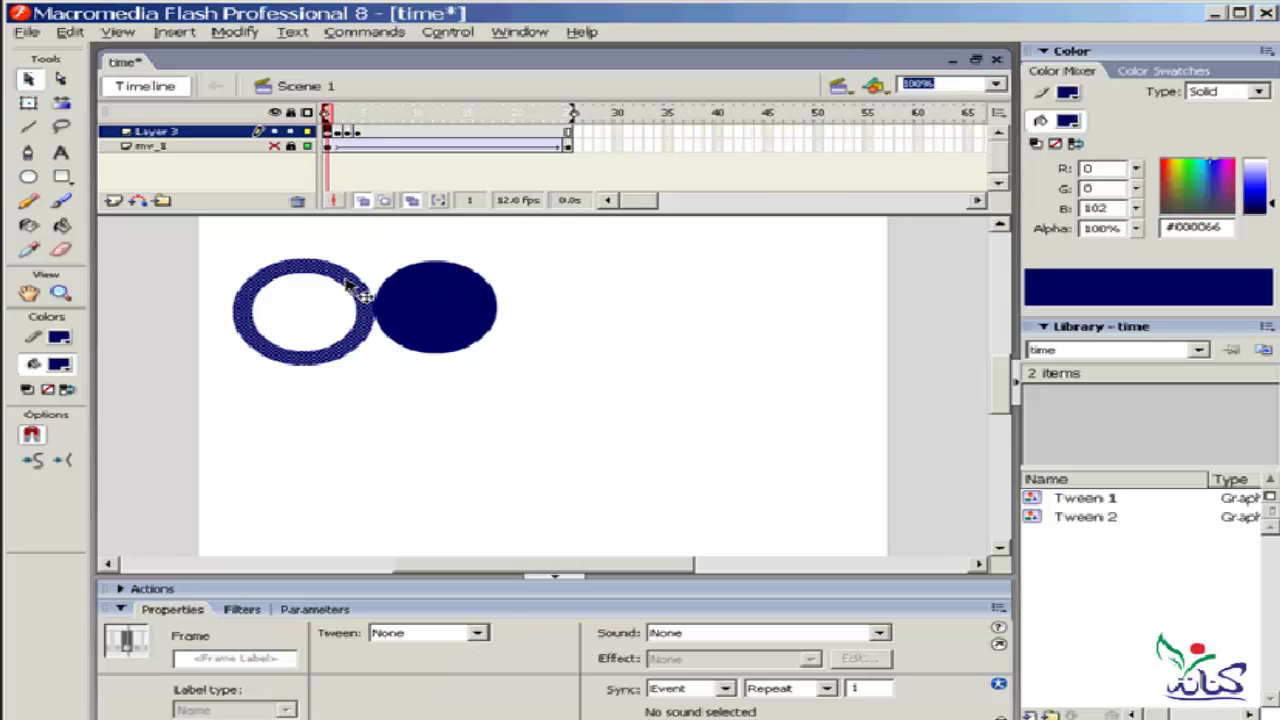
click(411, 200)
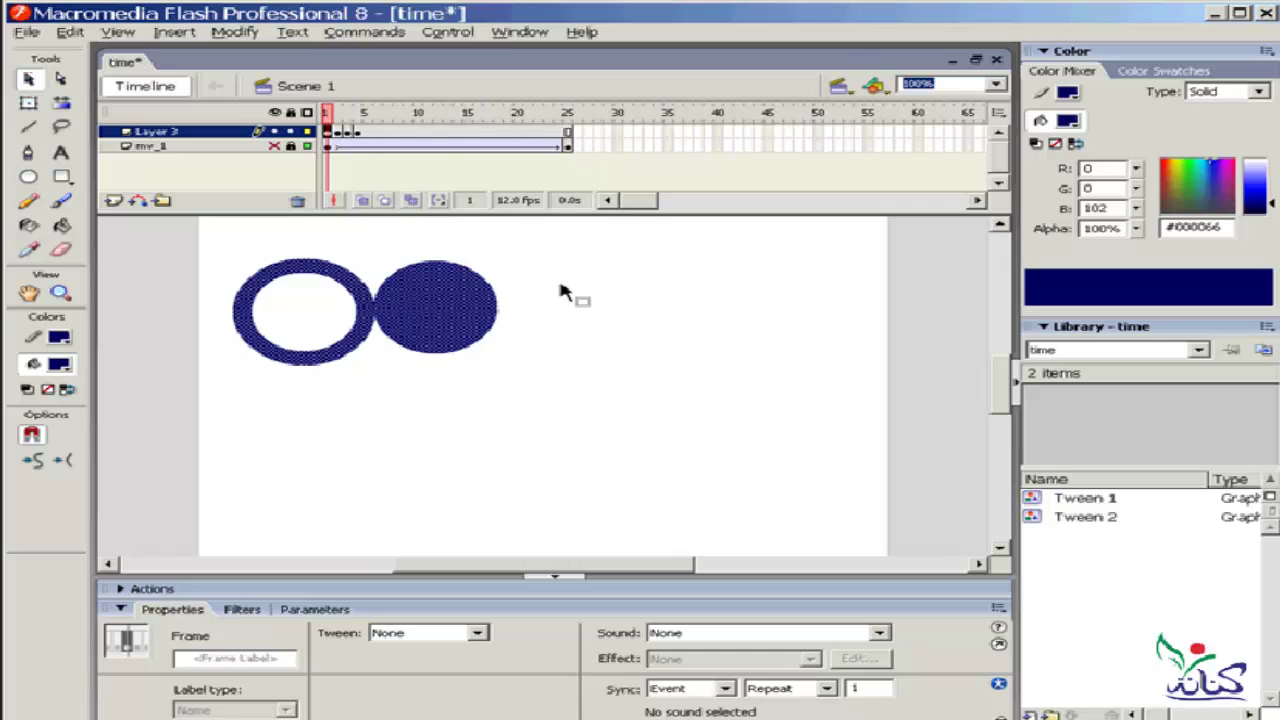
click(337, 132)
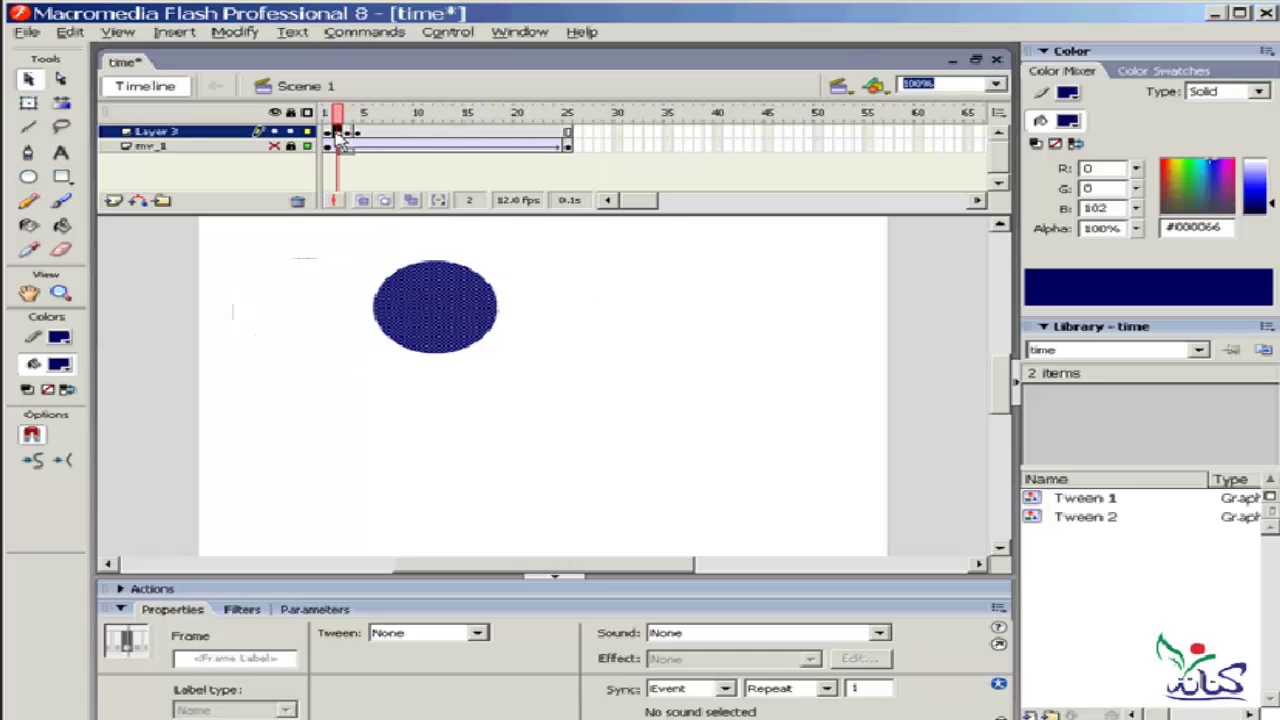
click(347, 133)
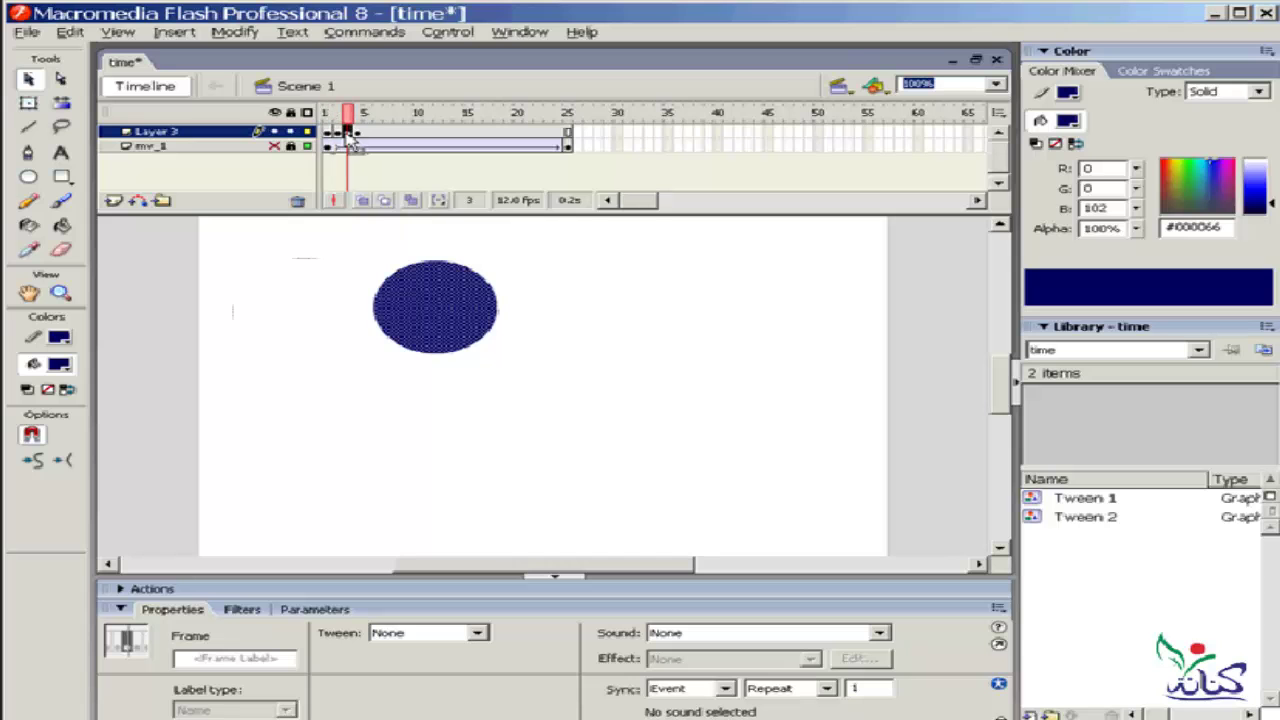
click(357, 133)
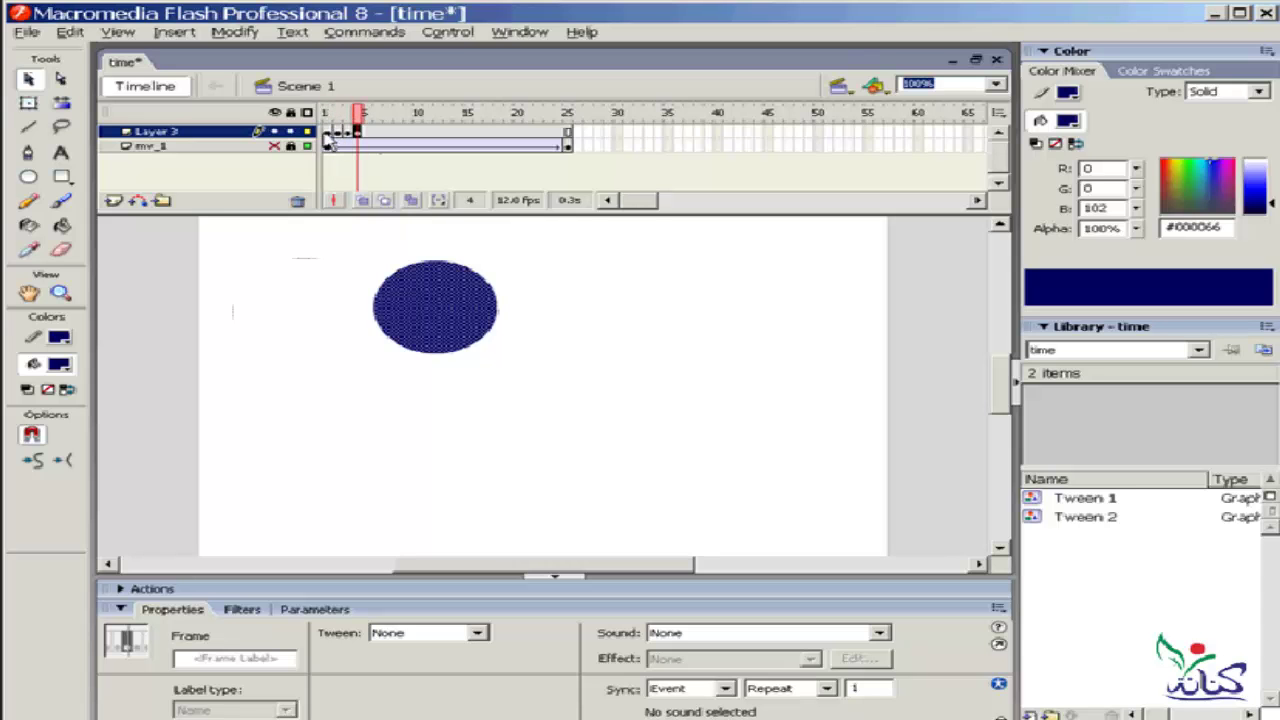
On frame 1, drag the solid circle onto the left ring, leaving one solid circle.
click(329, 135)
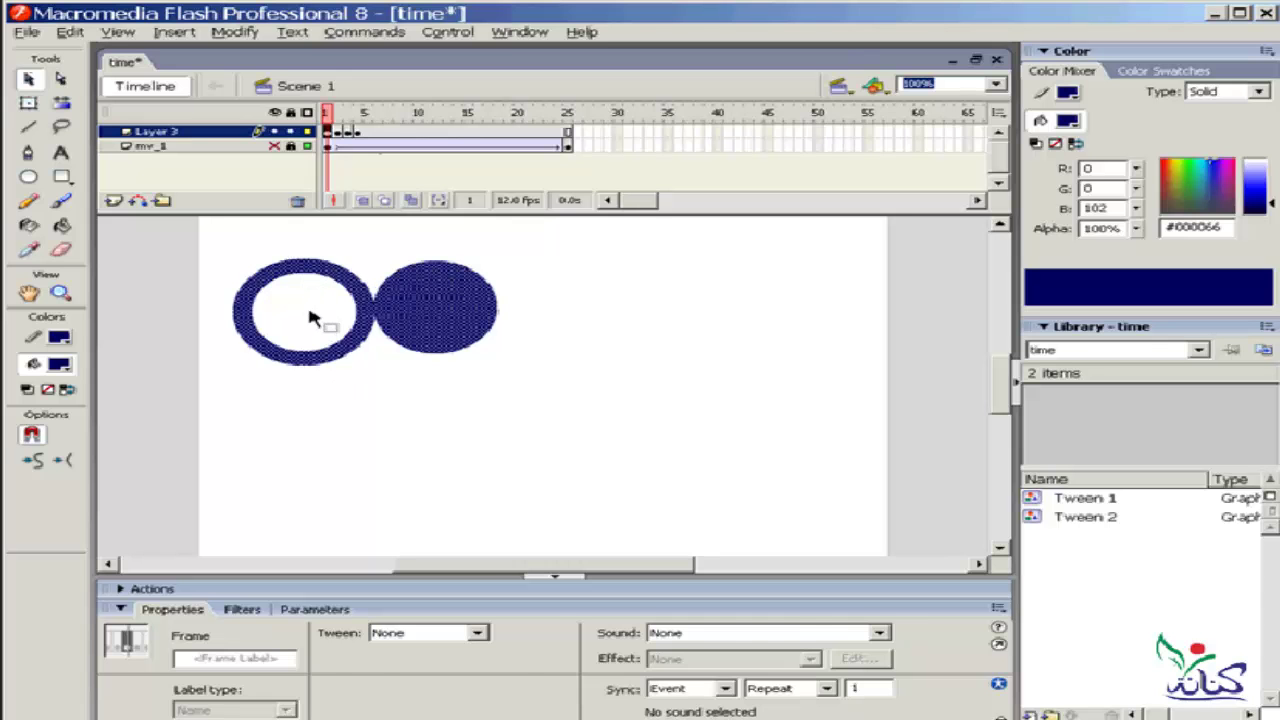
click(350, 252)
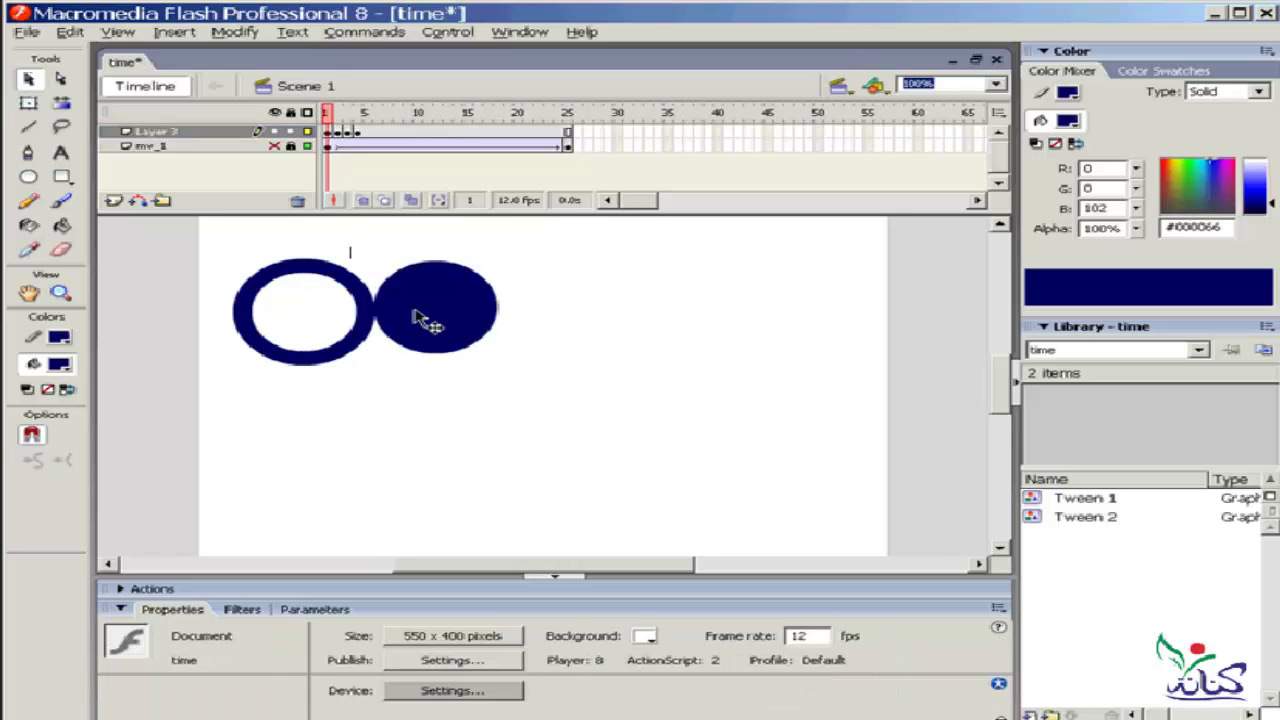
drag(320, 306, 299, 320)
Add a new keyframe at frame 4 of Layer 3.
click(414, 274)
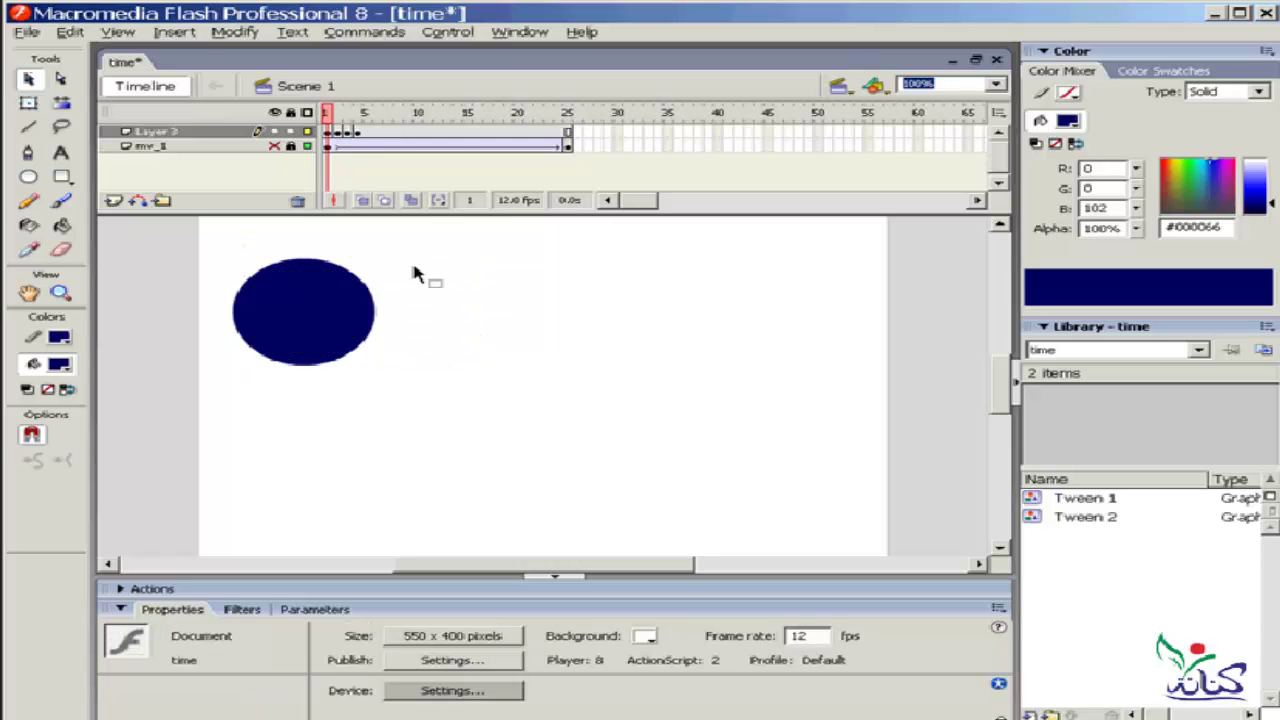
click(346, 133)
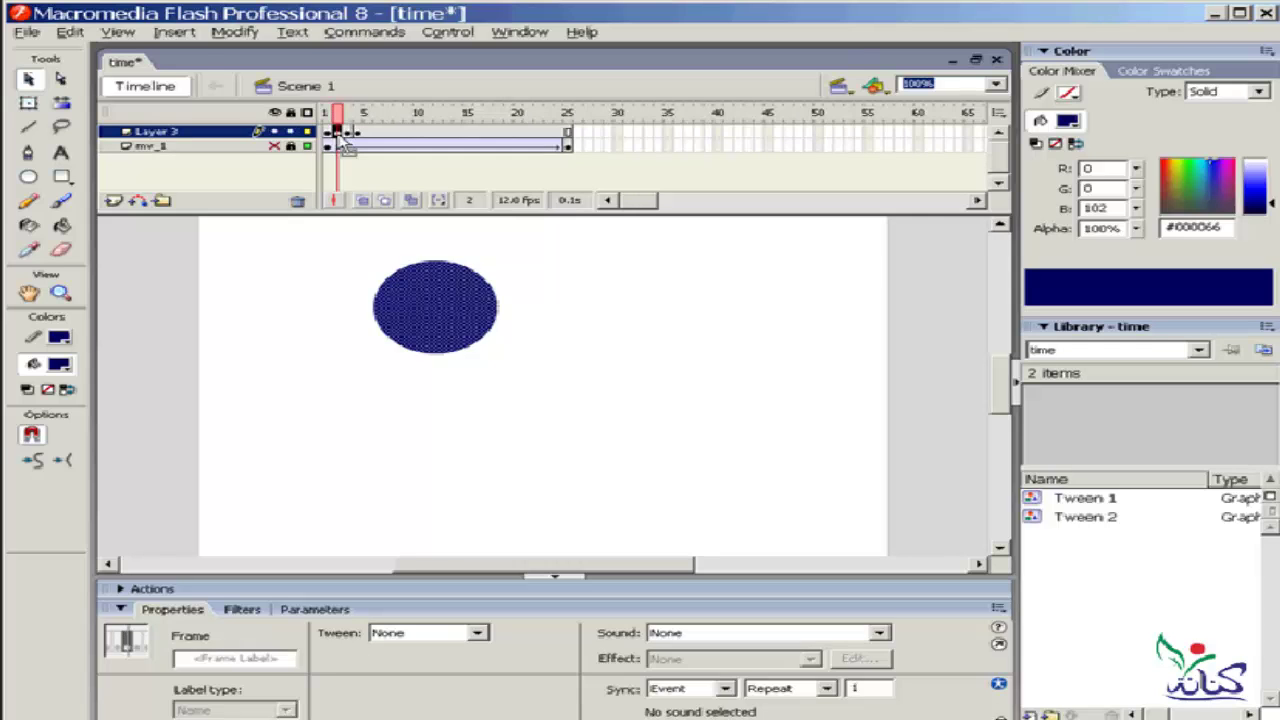
key(F6)
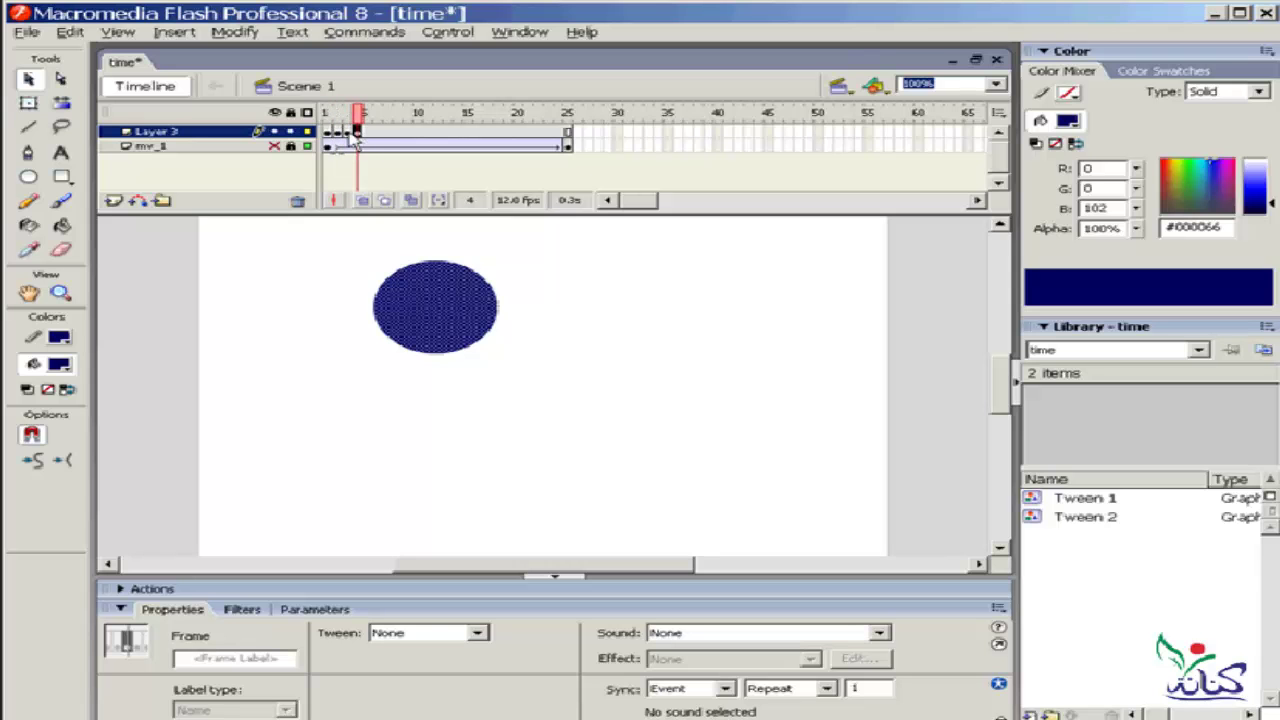
Move the blue circle further right on frames 2, 3 and 4, reaching the stage edge, then test the movie.
click(338, 135)
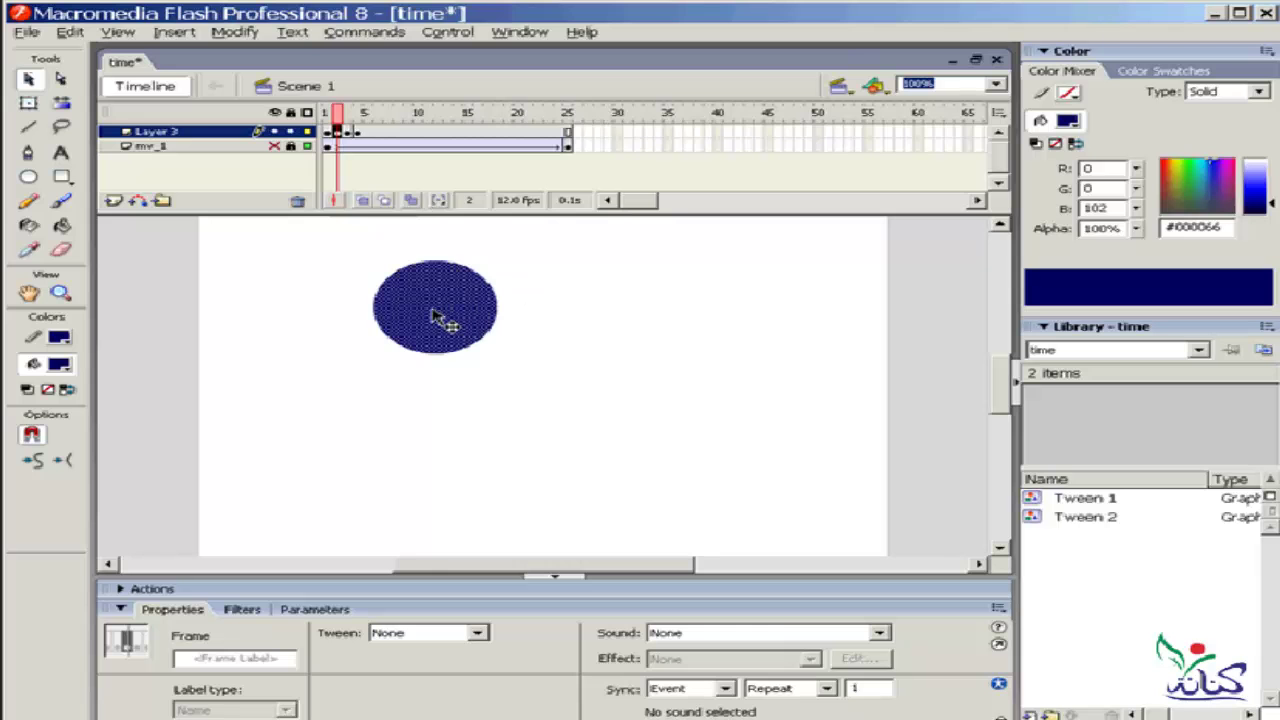
drag(437, 318, 582, 318)
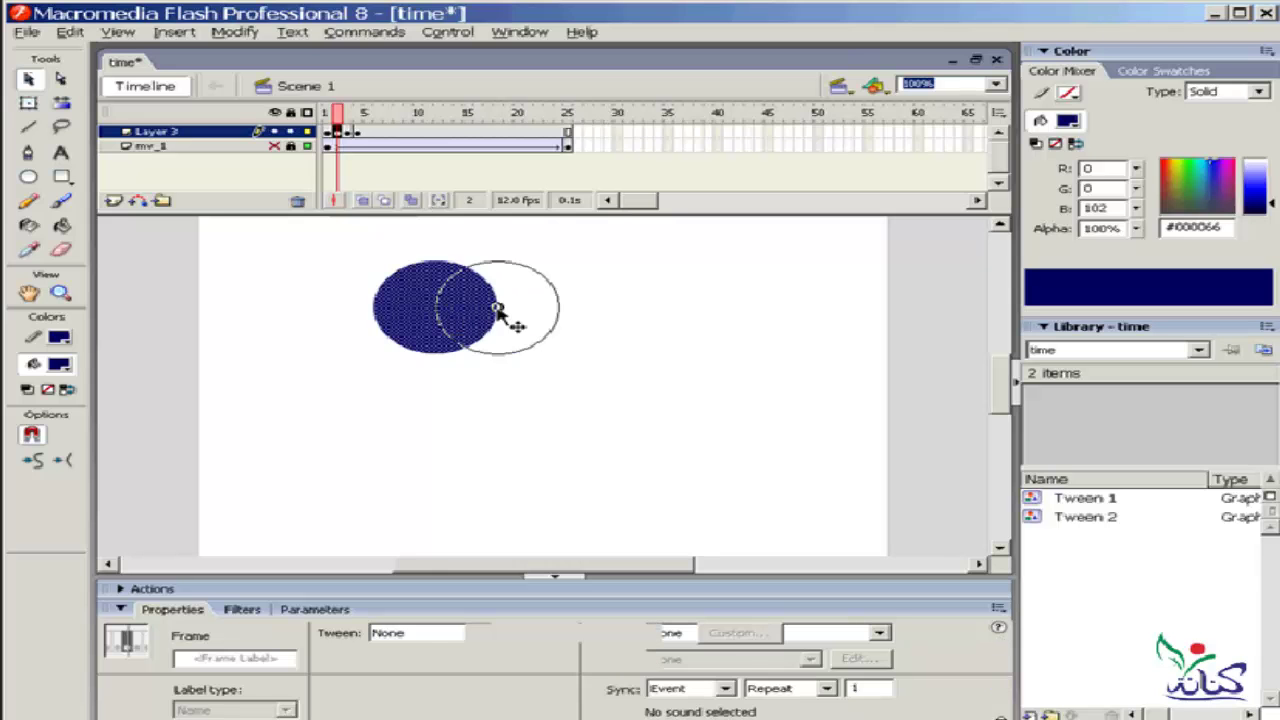
click(349, 133)
drag(440, 296, 710, 292)
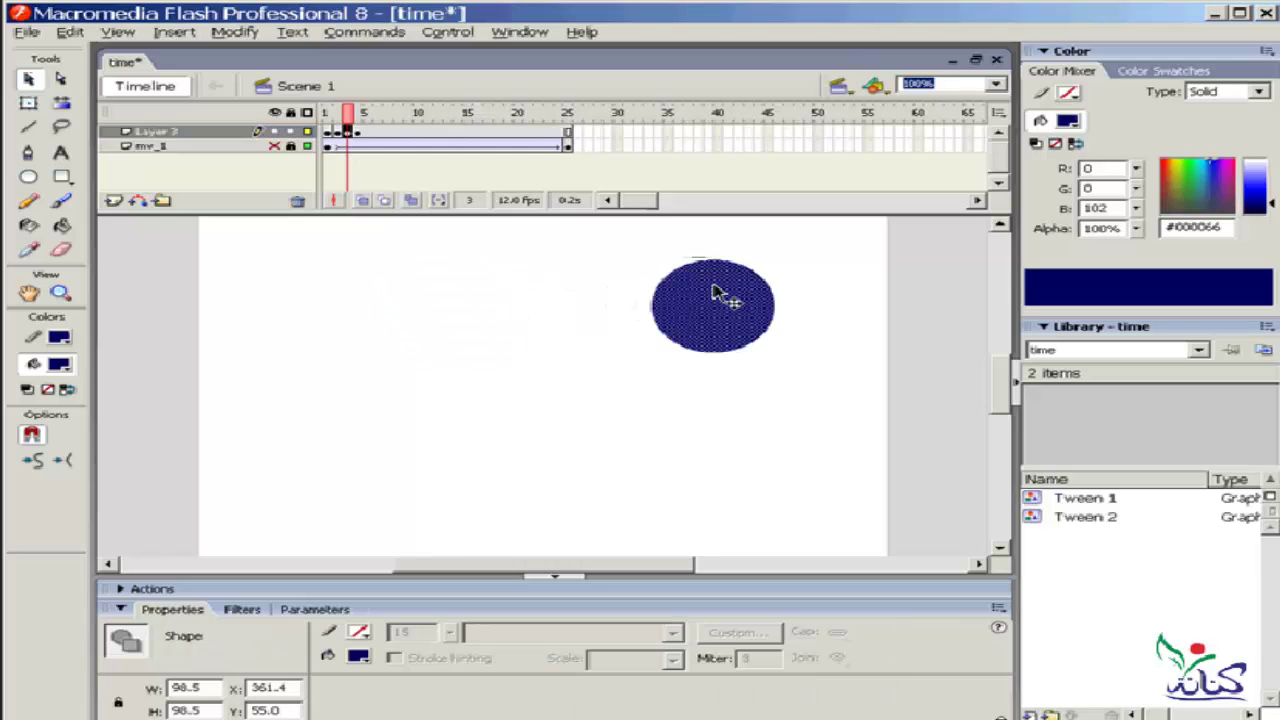
click(357, 133)
drag(457, 294, 824, 288)
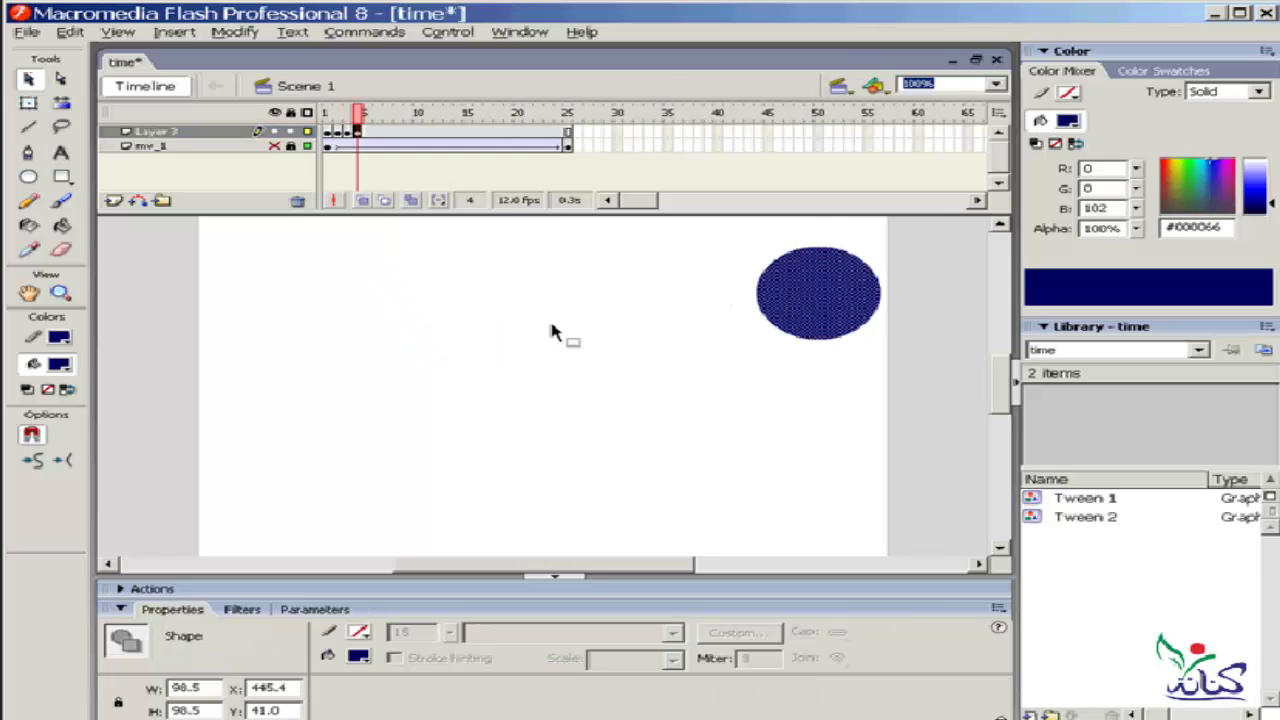
key(ctrl+Return)
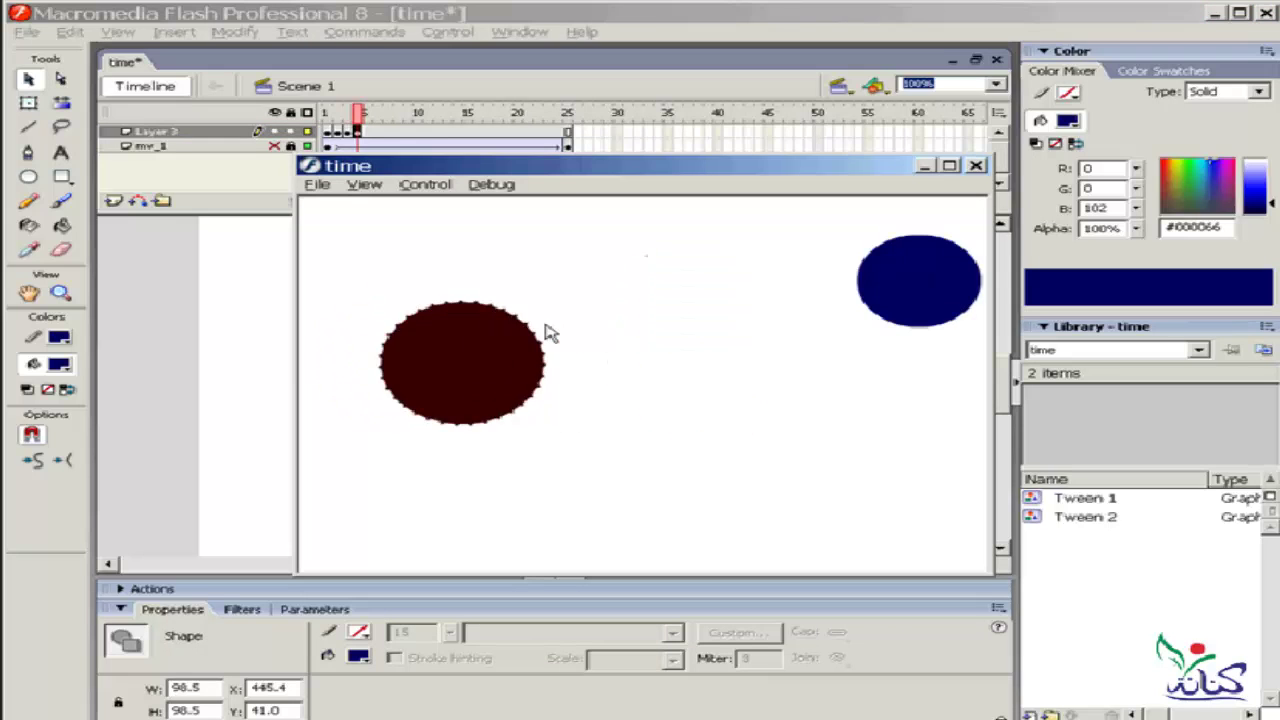
Close the test-movie window and deselect the circle on the stage.
click(975, 165)
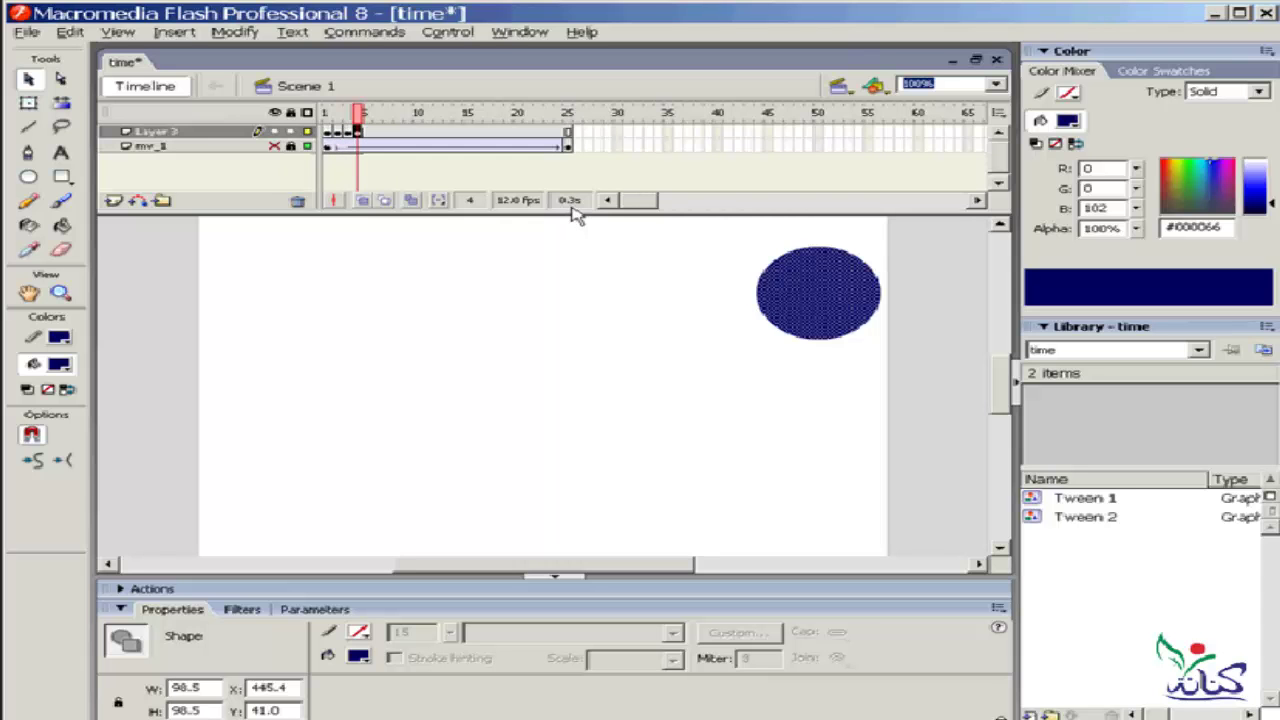
click(329, 266)
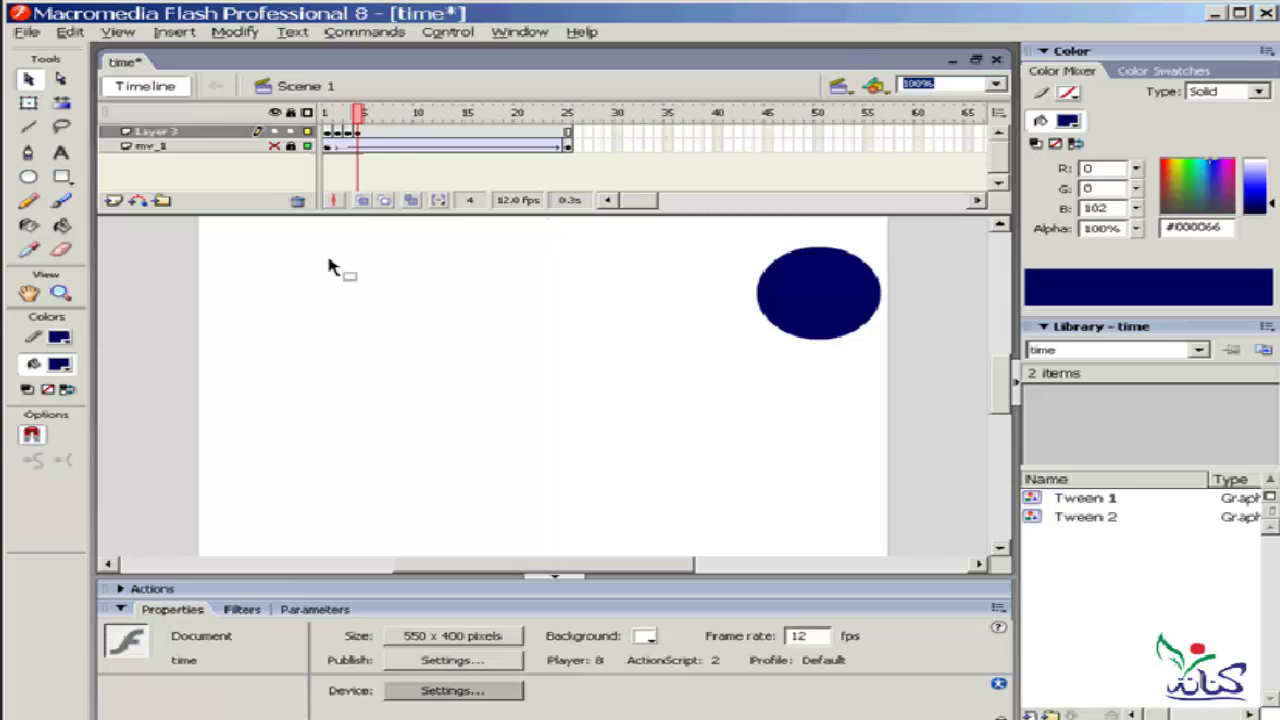
Move Layer 3's keyframes from frames 4, 3 and 2 out to frames 25, 15 and 8.
click(358, 132)
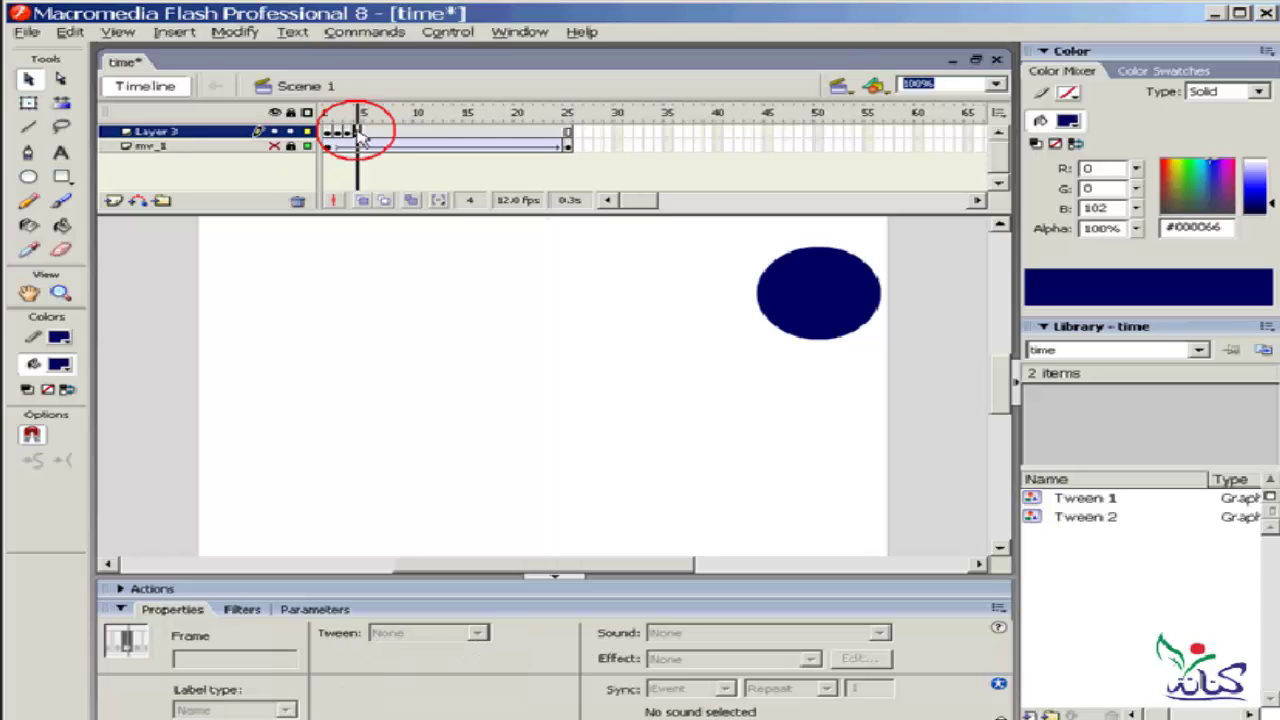
drag(360, 137, 449, 138)
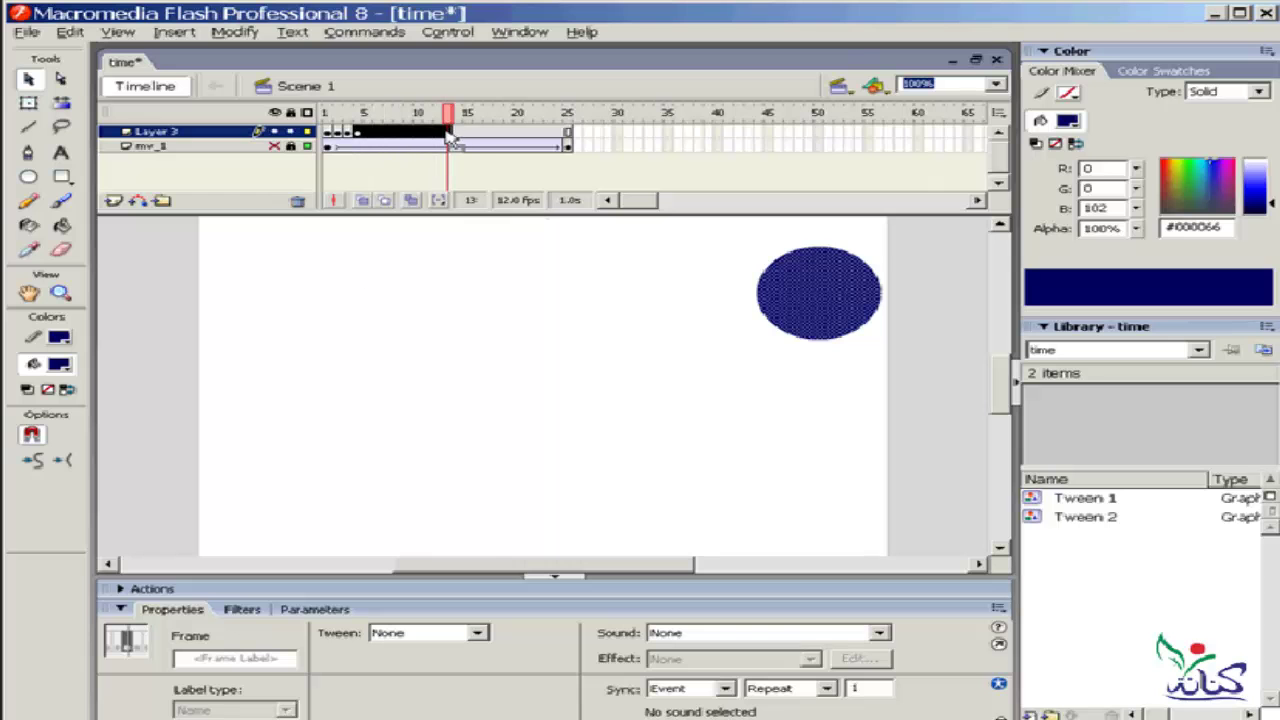
click(364, 287)
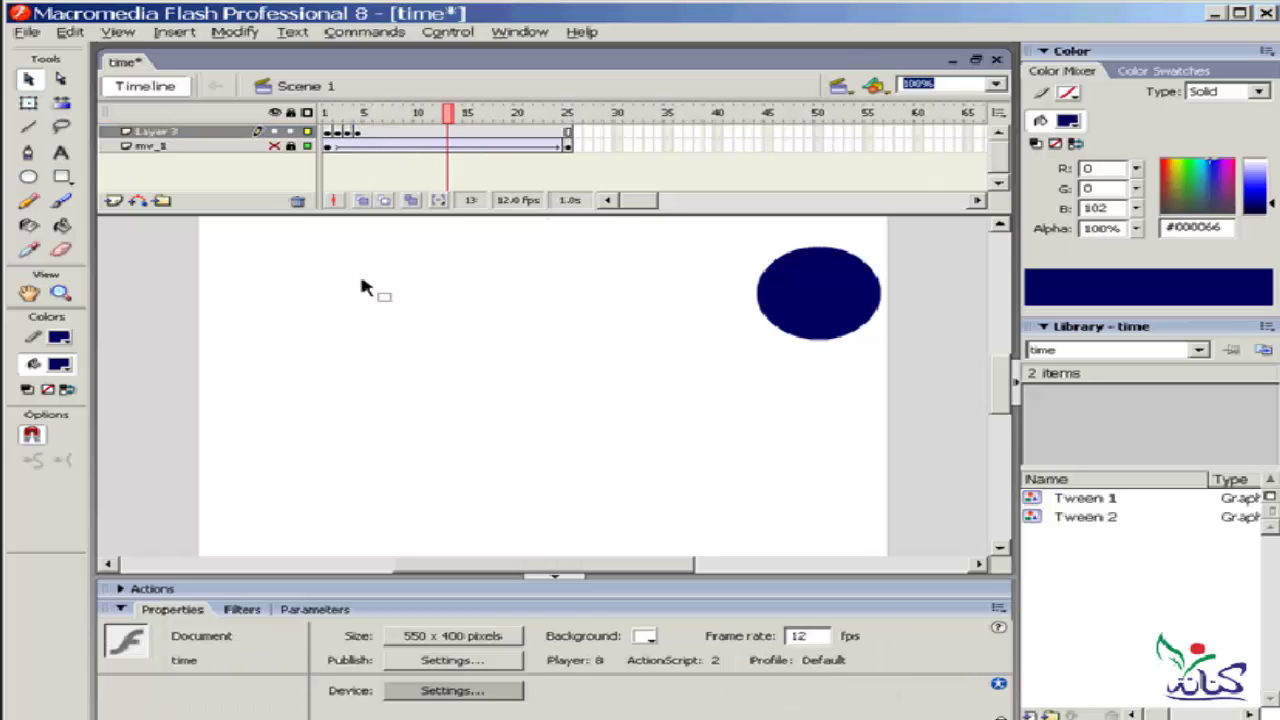
click(358, 133)
drag(362, 137, 568, 134)
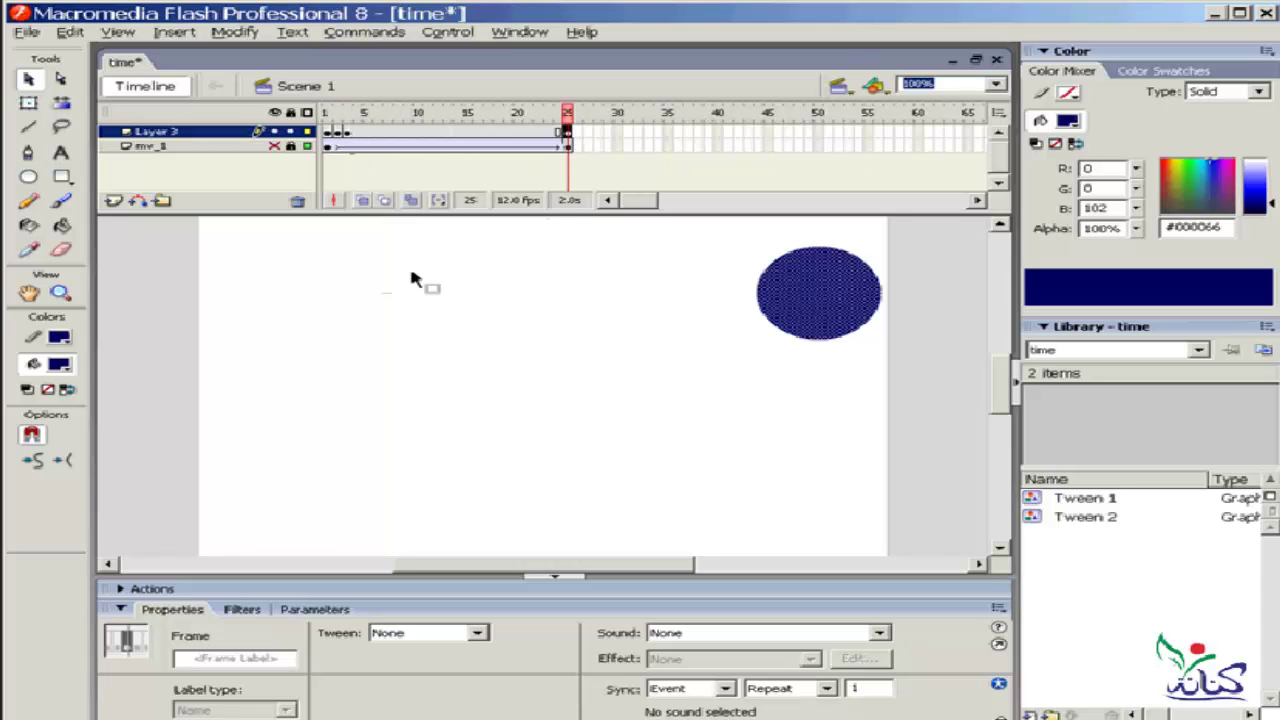
click(345, 135)
drag(345, 135, 468, 136)
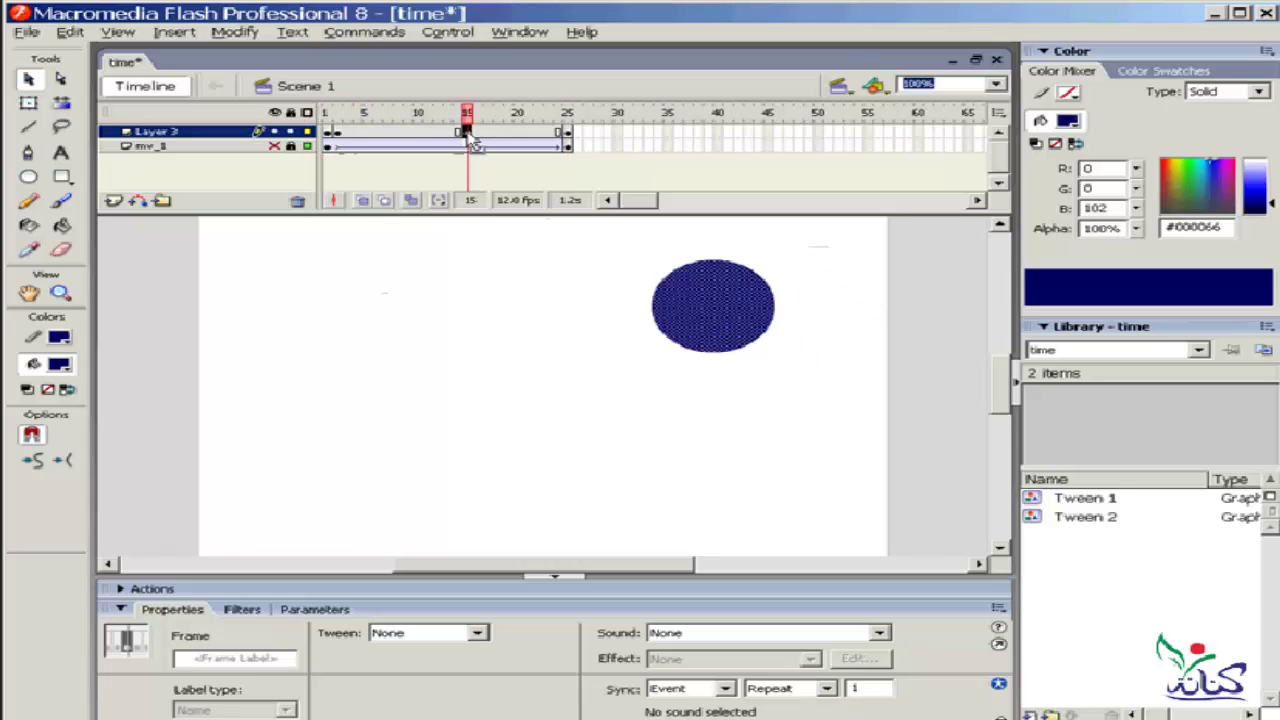
click(338, 134)
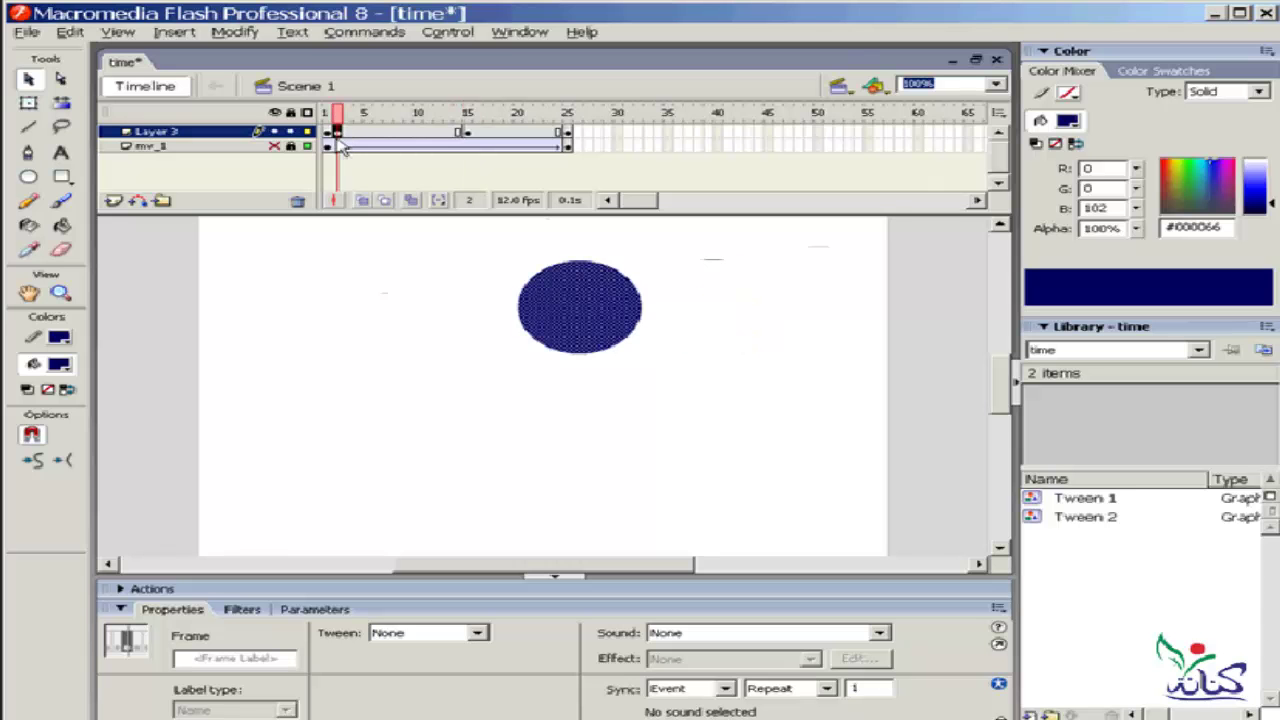
mouse_move(338, 134)
mouse_down()
mouse_move(399, 136)
mouse_move(329, 115)
mouse_move(574, 119)
mouse_move(329, 116)
mouse_move(566, 117)
mouse_move(329, 116)
mouse_move(566, 117)
mouse_move(366, 117)
mouse_move(398, 121)
mouse_up()
Shift the circle left on frames 8 and 15, checking its position through frame 25.
mouse_move(570, 315)
mouse_down()
mouse_move(514, 297)
mouse_move(390, 305)
mouse_up()
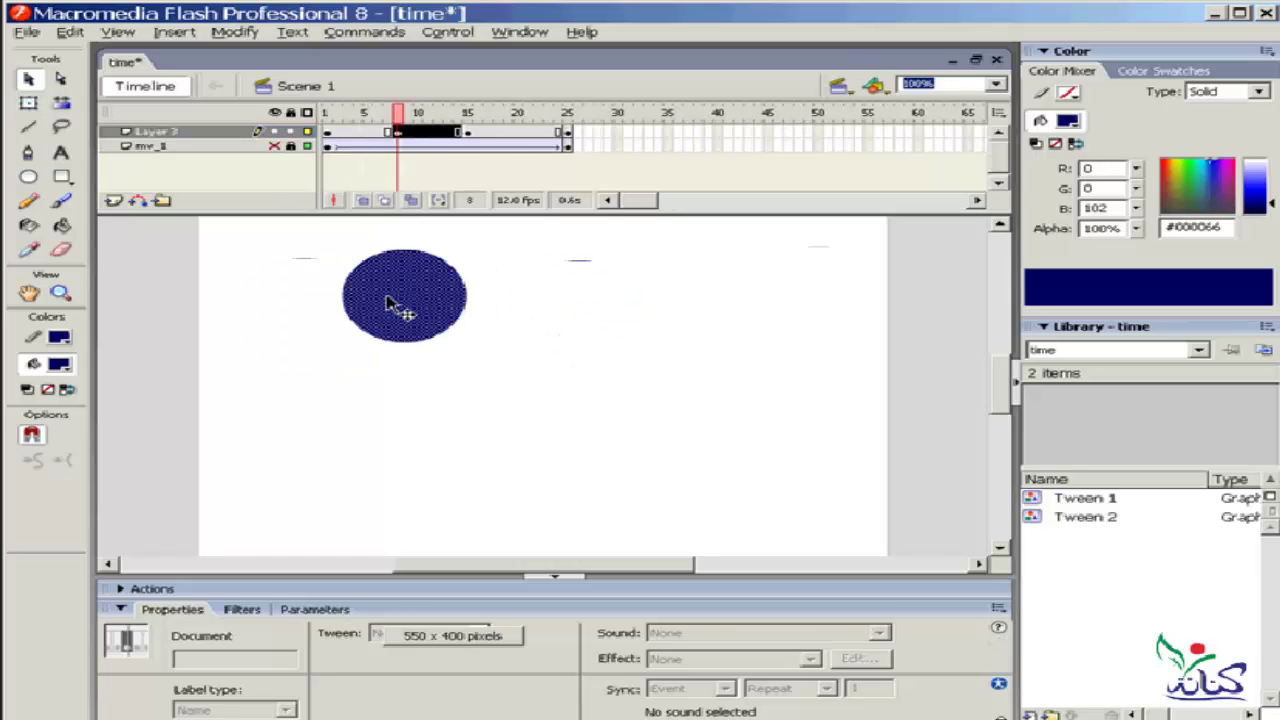
drag(398, 113, 470, 115)
drag(708, 302, 558, 312)
drag(465, 113, 567, 113)
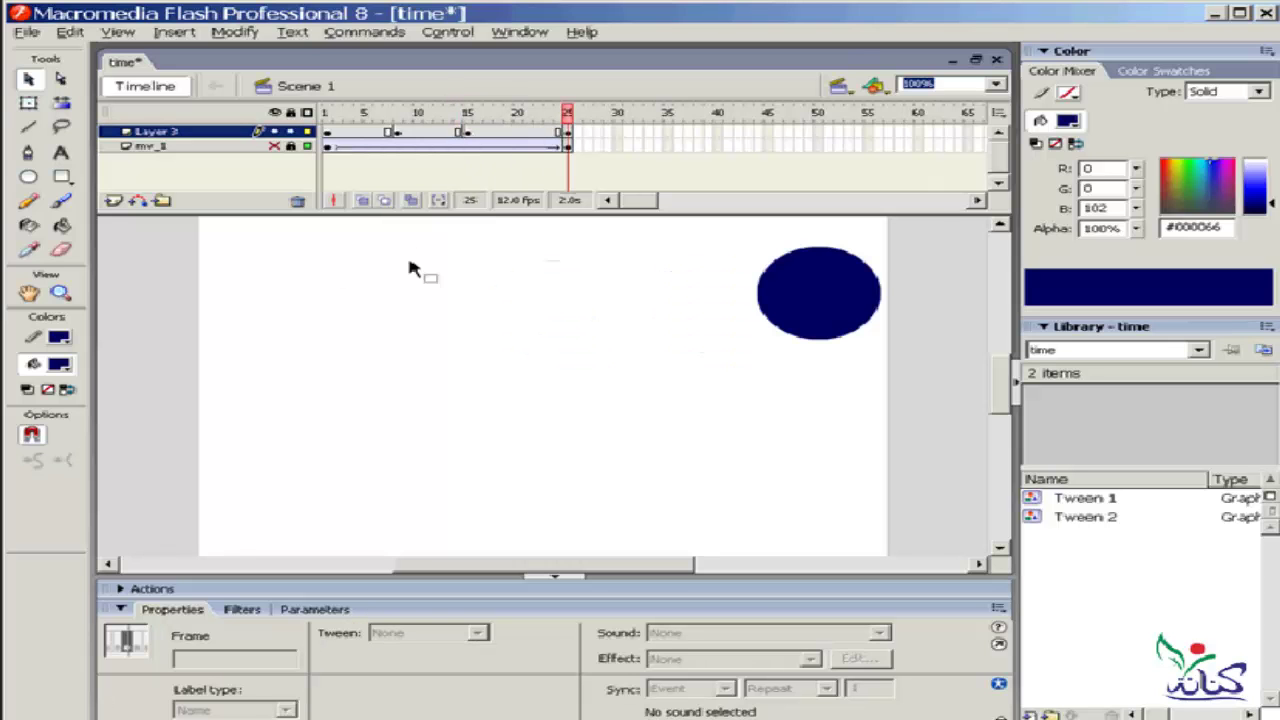
Preview the animation with Ctrl+Enter, the blue circle holding mid-stage as the red circle tweens.
key(ctrl+Return)
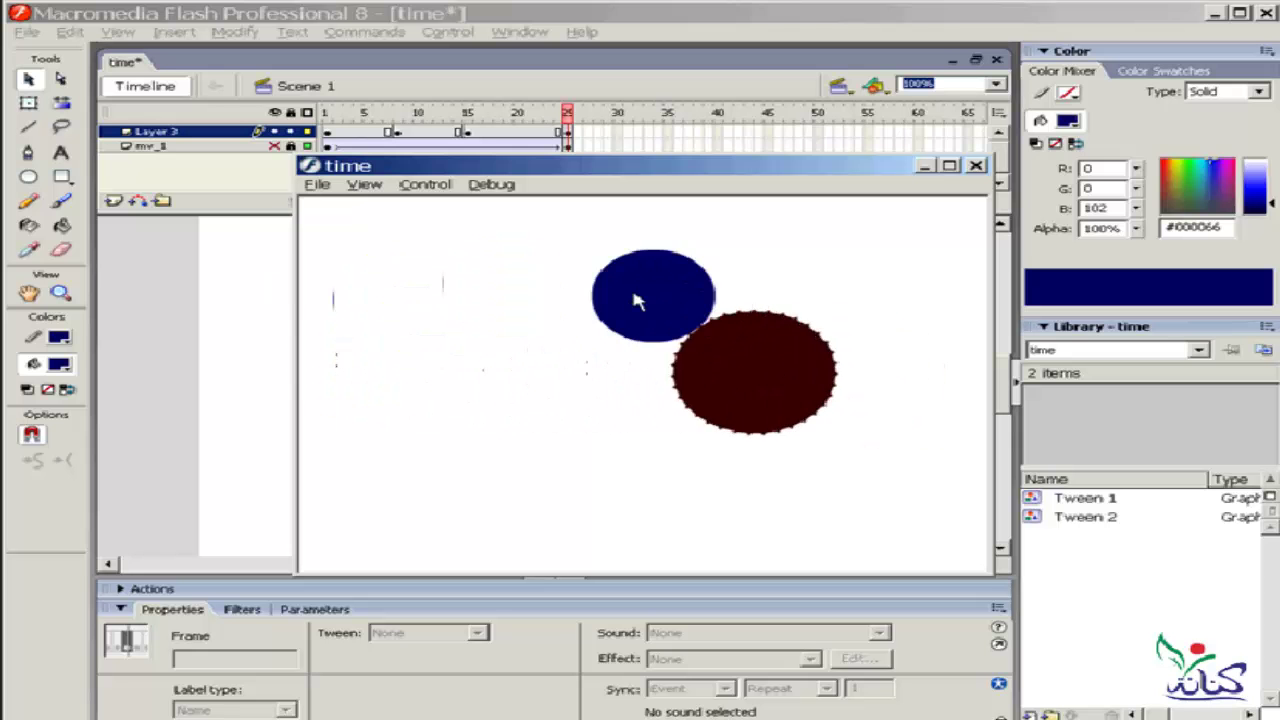
Close the preview, add motion tweens to Layer 3's three keyframe spans, and scrub back to frame 1.
click(976, 167)
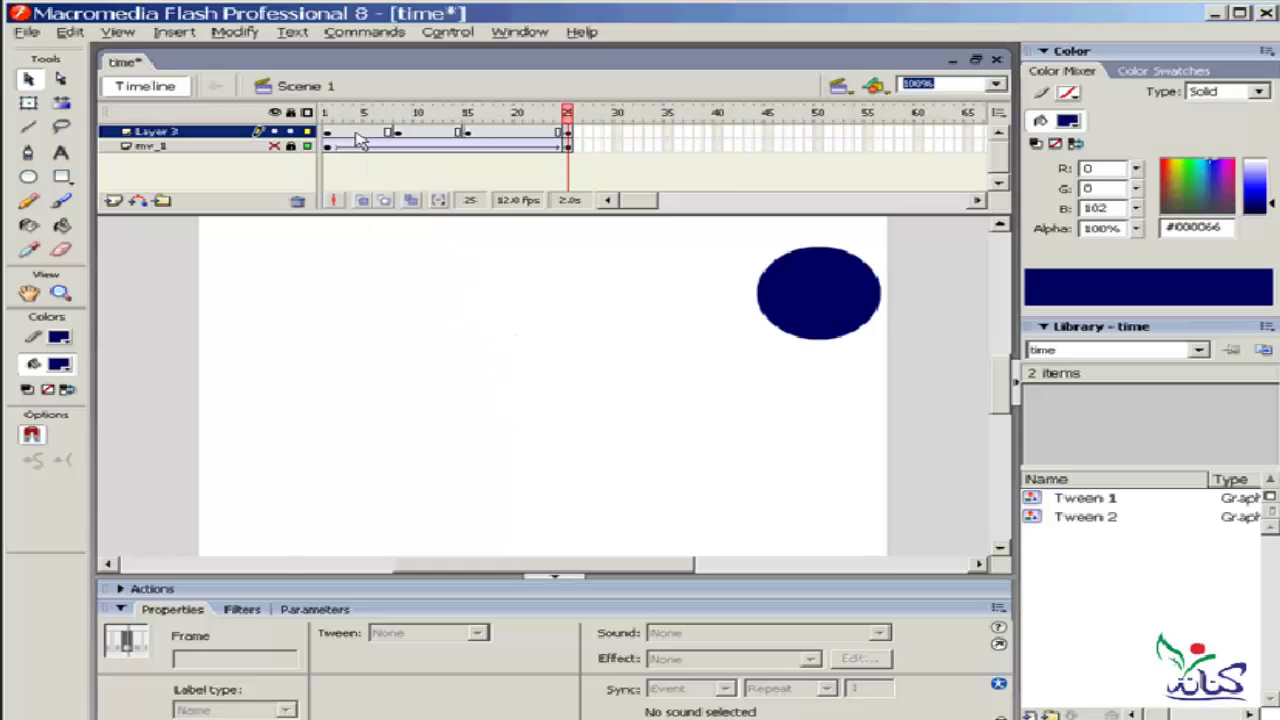
right_click(352, 132)
click(405, 140)
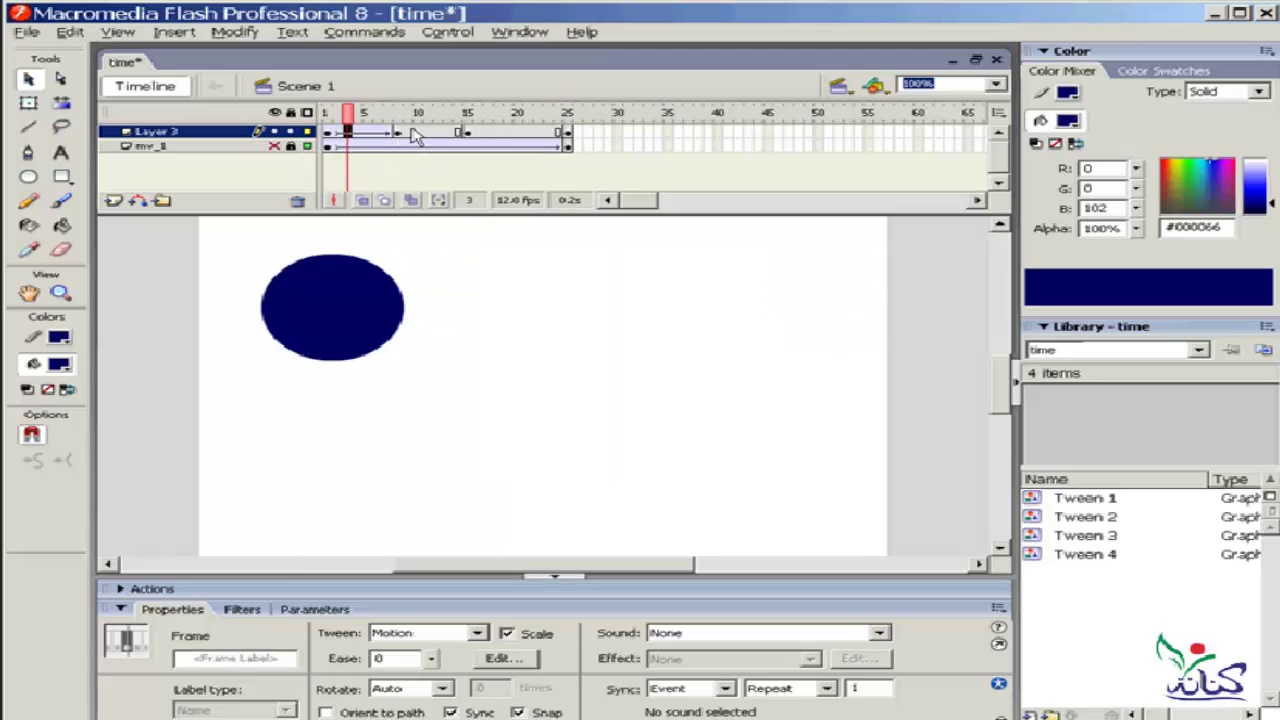
right_click(413, 131)
click(486, 134)
right_click(507, 131)
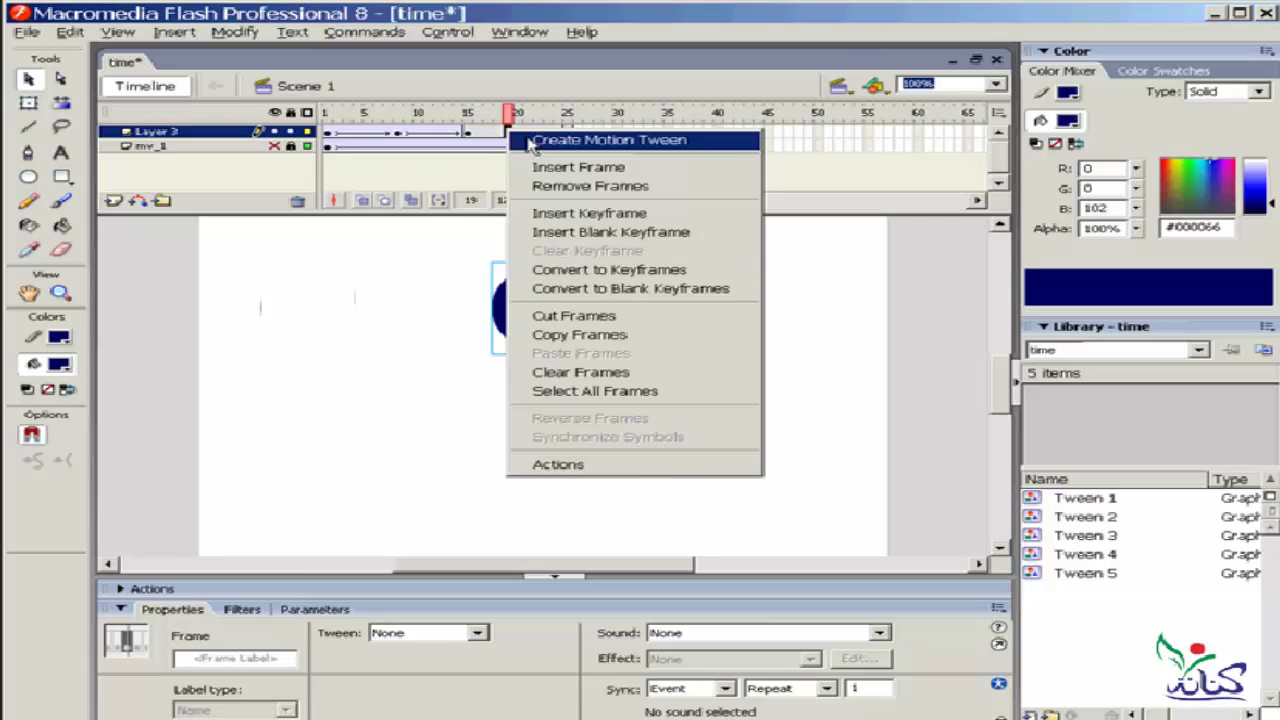
click(530, 142)
mouse_move(497, 110)
mouse_down()
mouse_move(337, 114)
mouse_move(586, 126)
mouse_move(350, 137)
mouse_up()
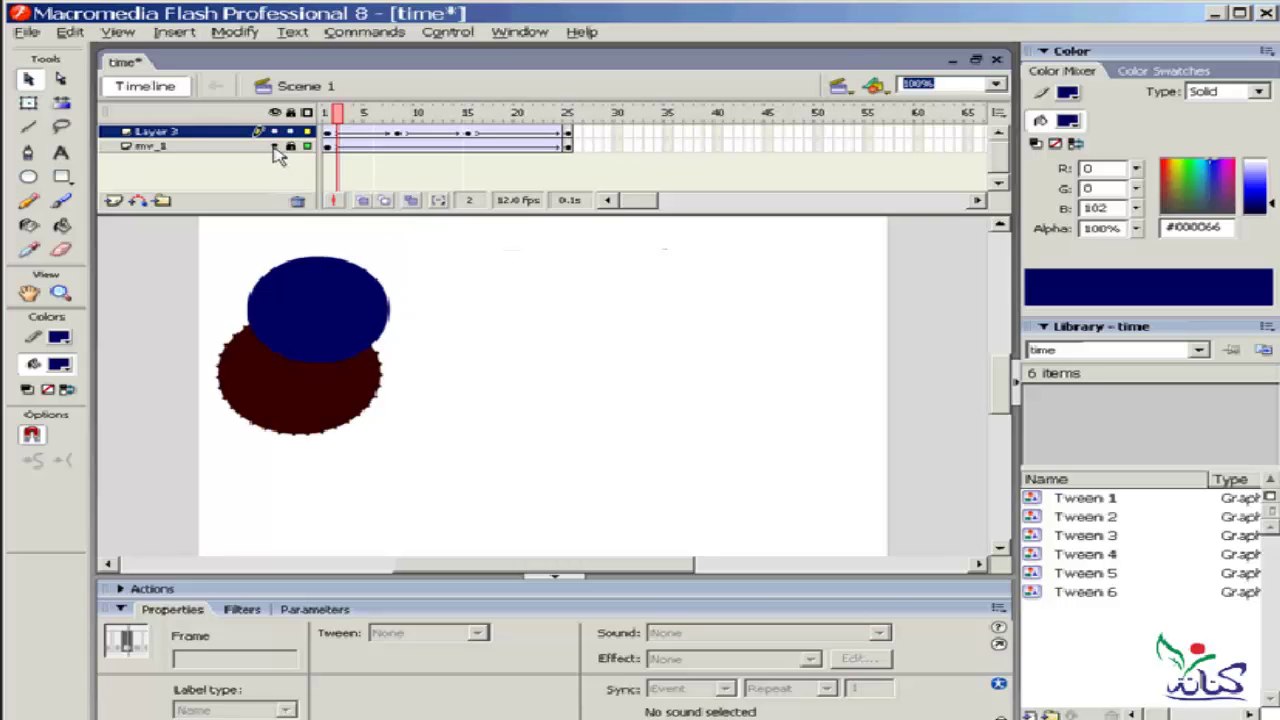
mouse_move(341, 113)
mouse_down()
mouse_move(514, 113)
mouse_move(332, 118)
mouse_move(563, 113)
mouse_move(357, 115)
mouse_move(349, 137)
mouse_up()
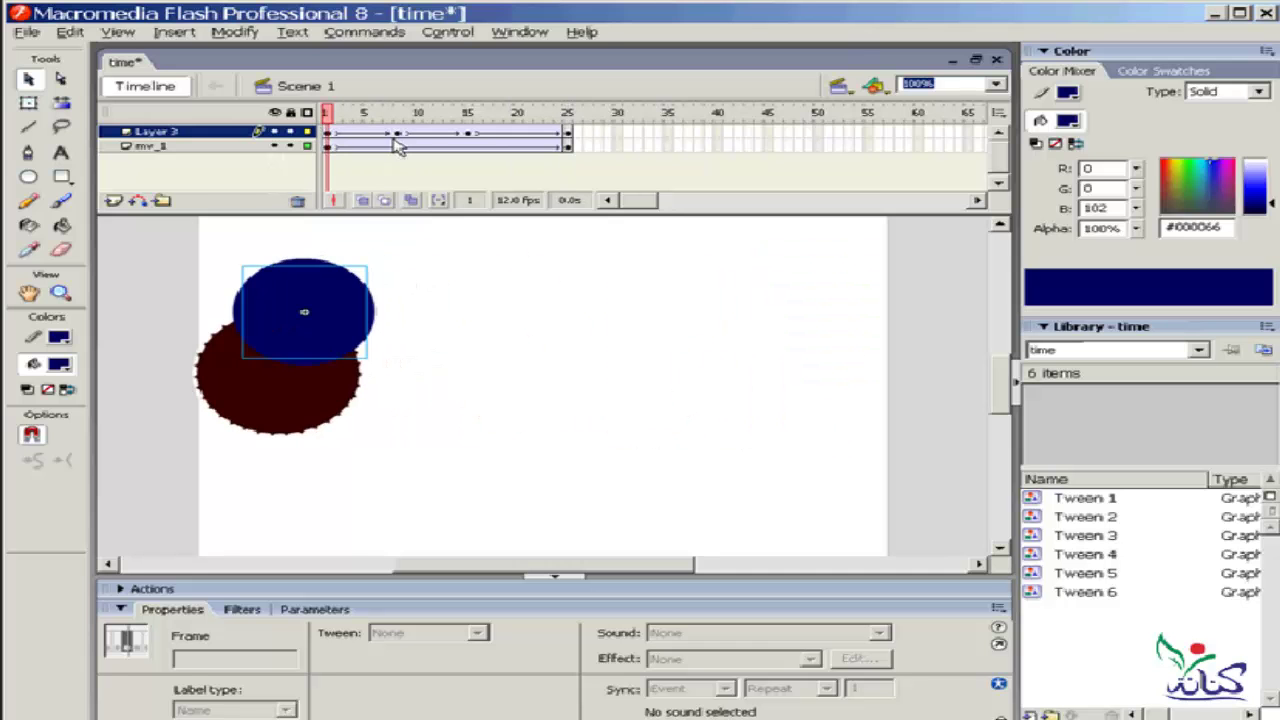
Play the finished two-circle animation with Ctrl+Enter.
key(ctrl+Return)
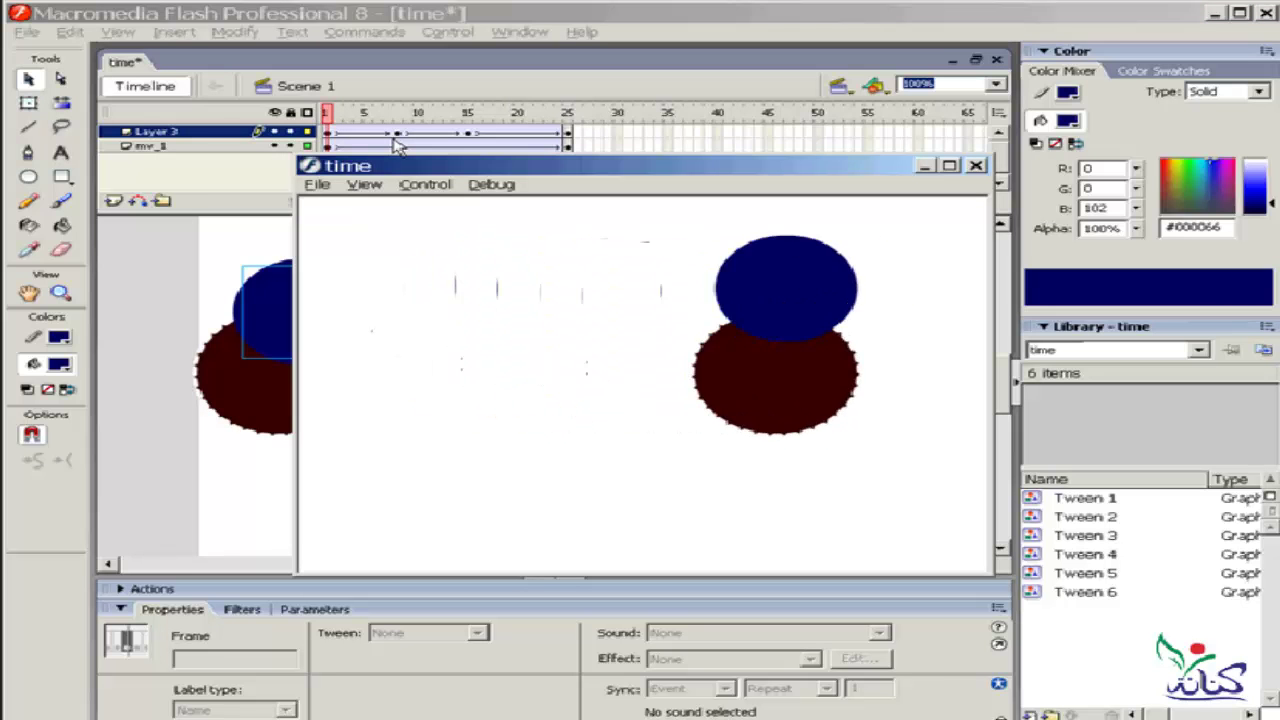